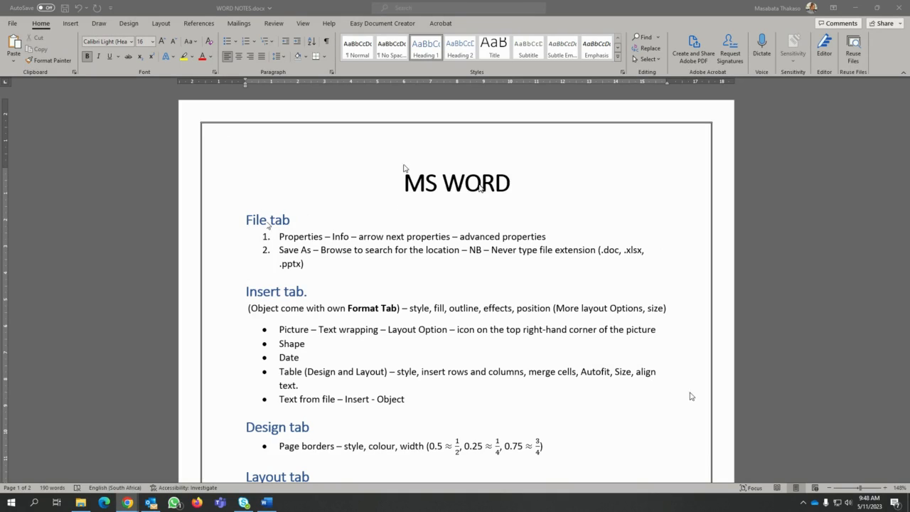
# Step: Clear the Author field in the summary of the document's advanced properties and apply the change
pyautogui.click(13, 26)
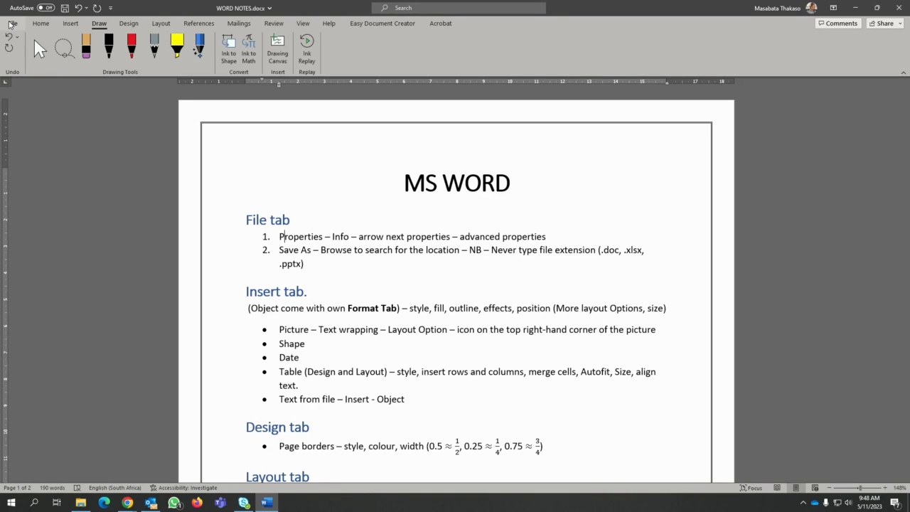
pyautogui.click(11, 24)
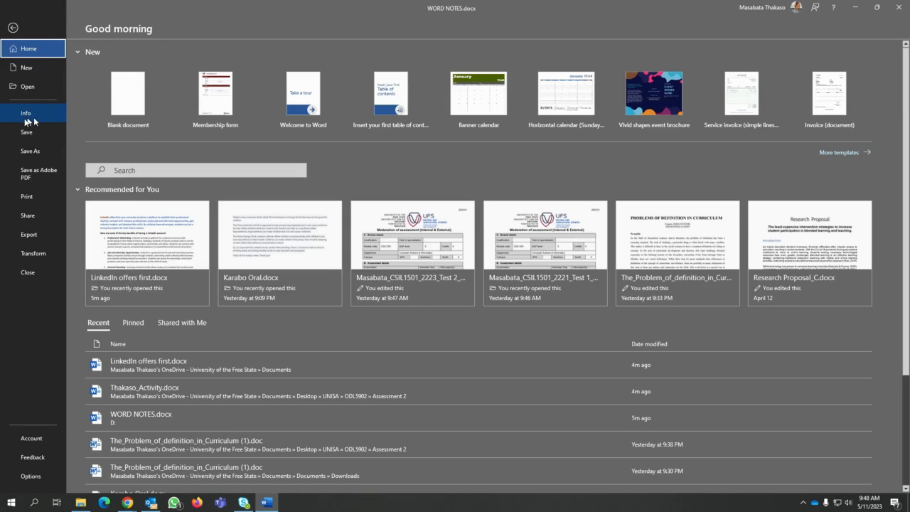
pyautogui.click(25, 118)
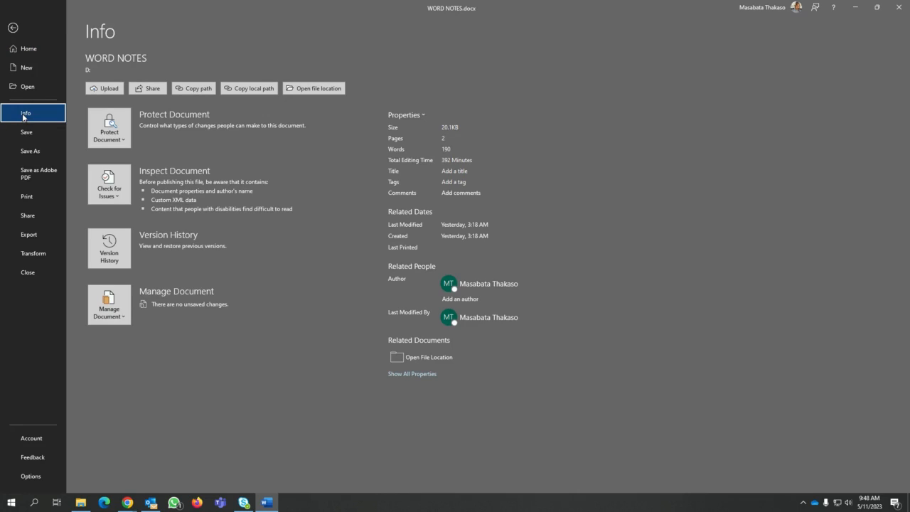
pyautogui.click(419, 116)
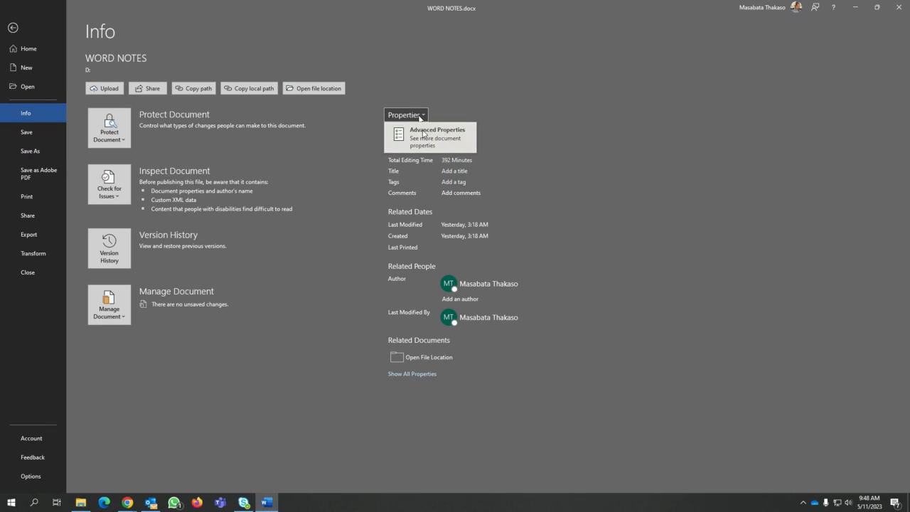
pyautogui.click(422, 131)
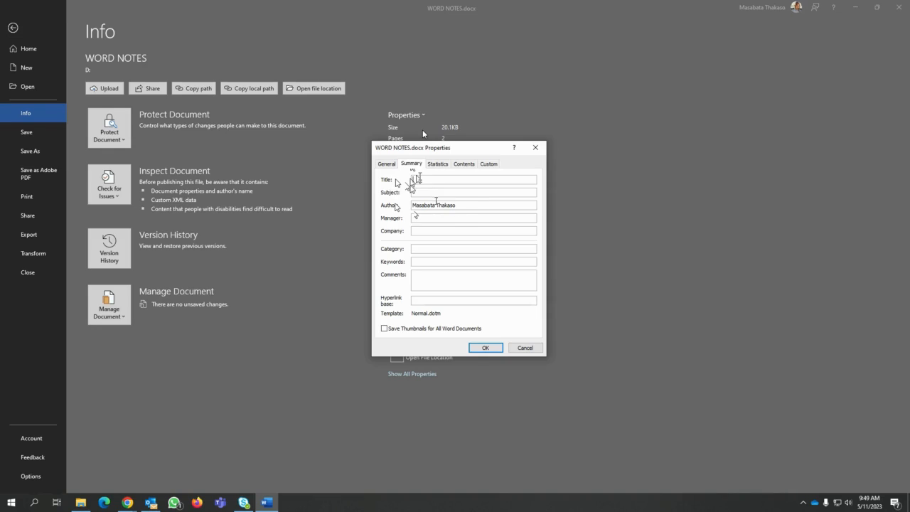
pyautogui.click(431, 205)
pyautogui.moveTo(456, 206); pyautogui.dragTo(412, 206)
pyautogui.press('BackSpace')
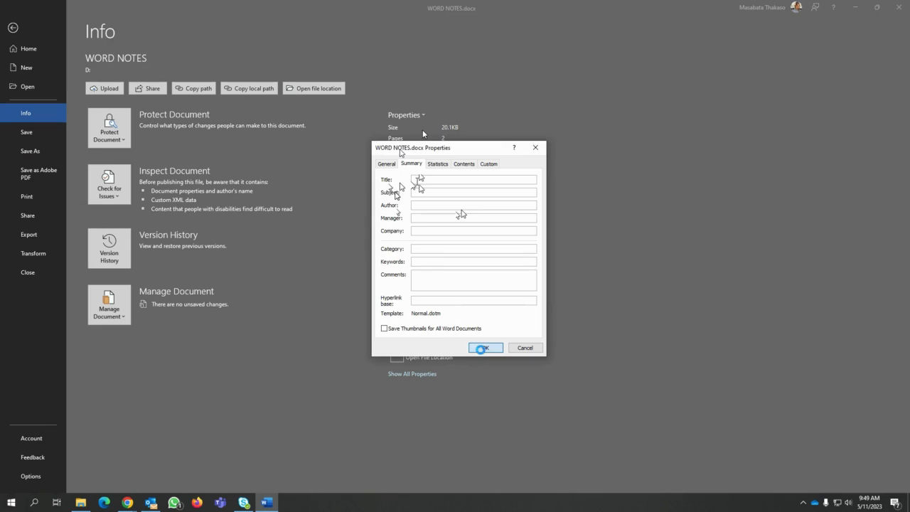
pyautogui.click(481, 347)
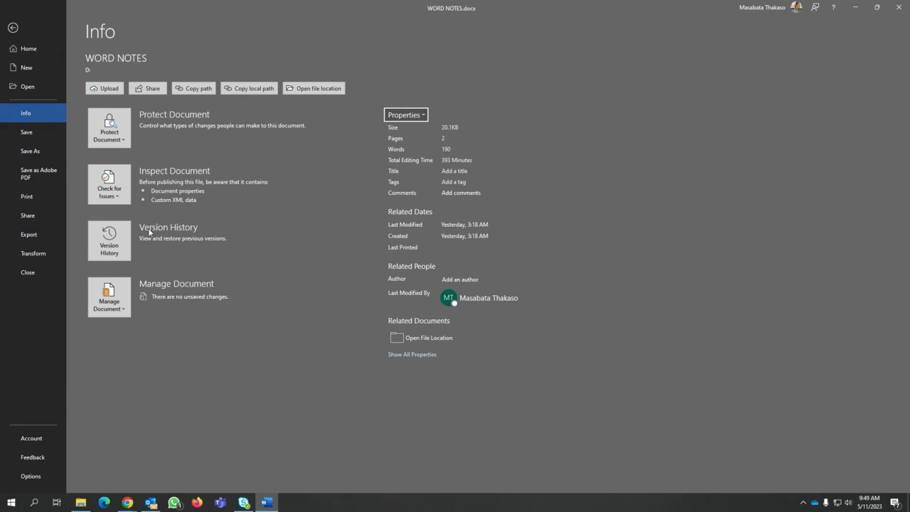
# Step: Start saving a copy to USB Drive (D:), strip the .docx extension from the file name, and cancel the save to return to the document
pyautogui.click(32, 153)
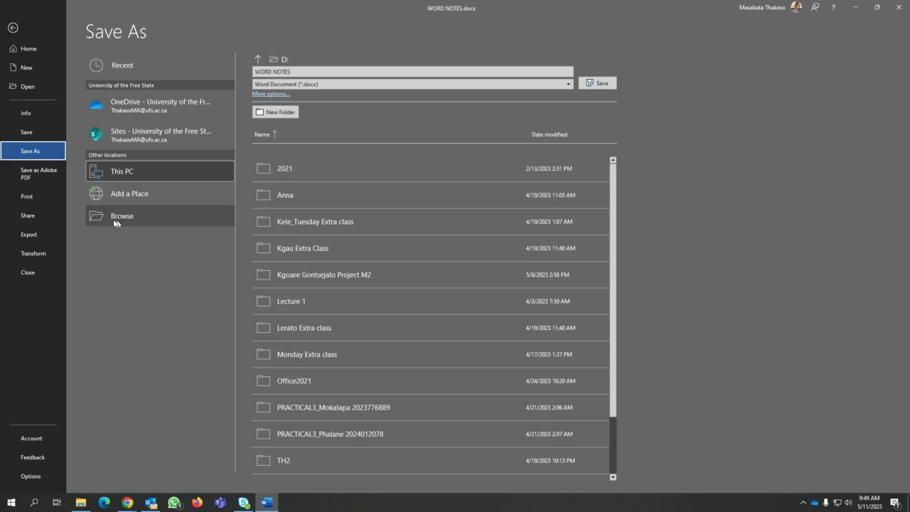
pyautogui.click(115, 222)
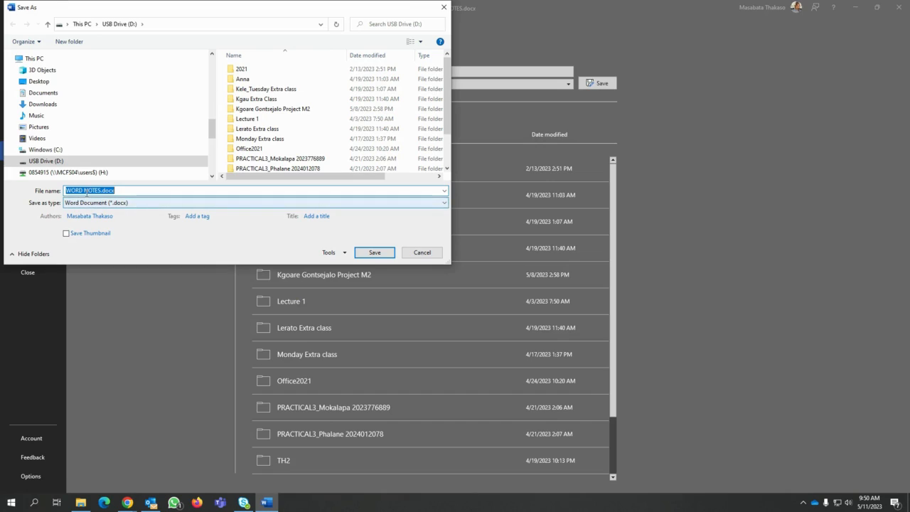
pyautogui.click(126, 190)
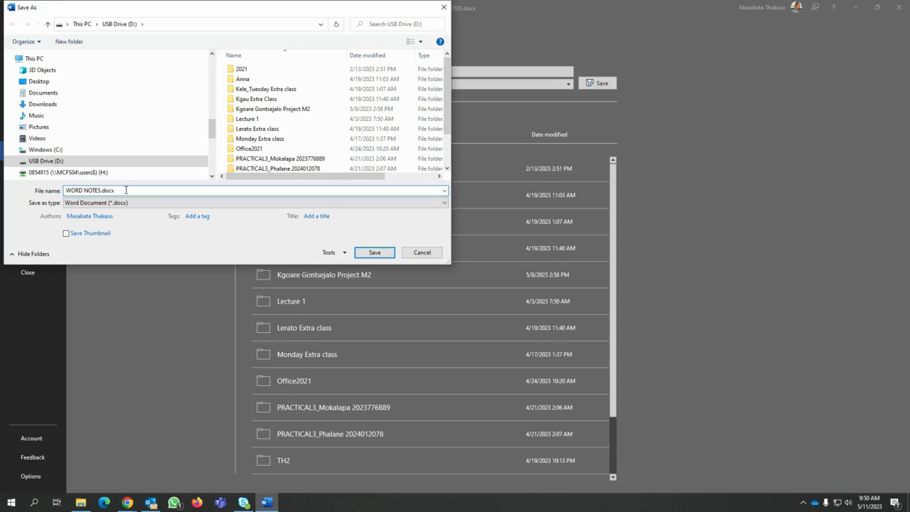
pyautogui.press('BackSpace')
pyautogui.press('BackSpace')
pyautogui.press('BackSpace')
pyautogui.press('BackSpace')
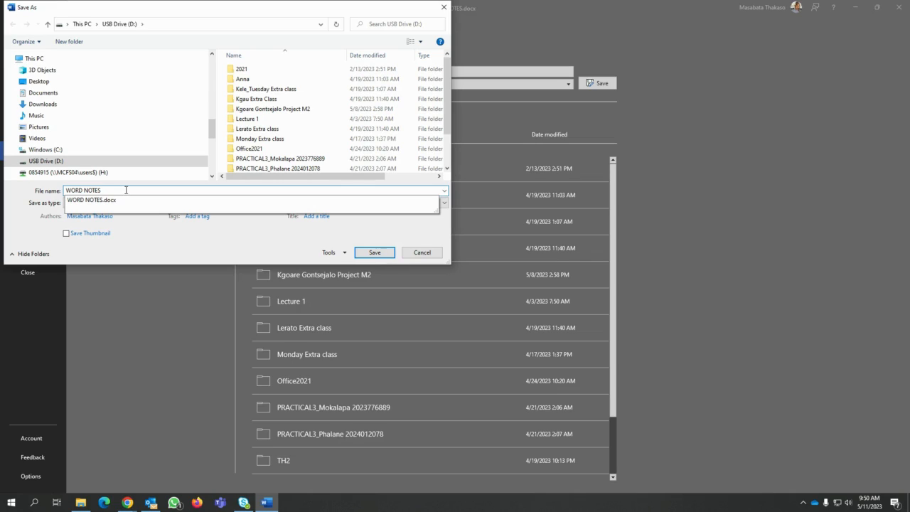
pyautogui.click(213, 233)
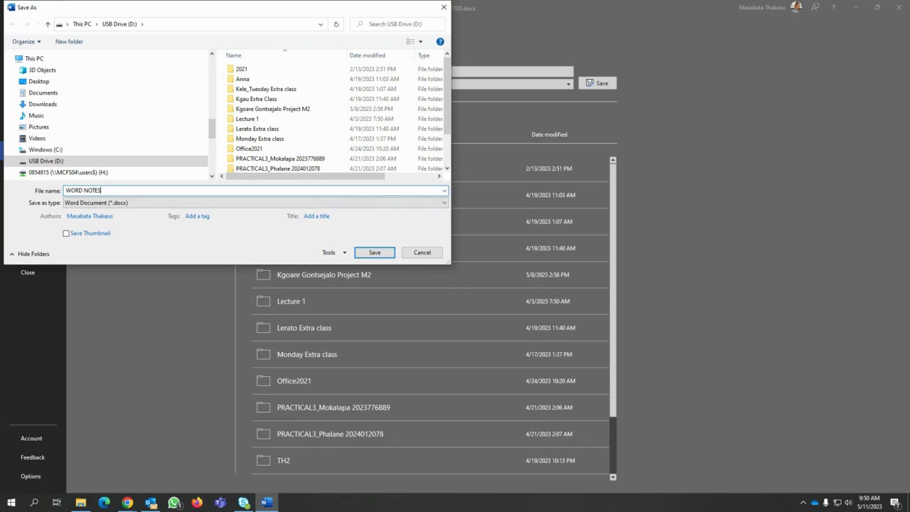
pyautogui.click(423, 253)
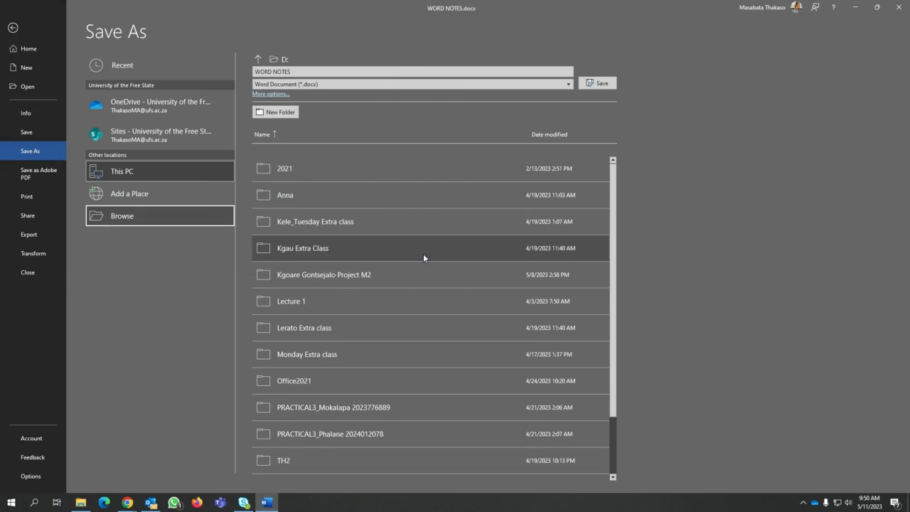
pyautogui.click(15, 28)
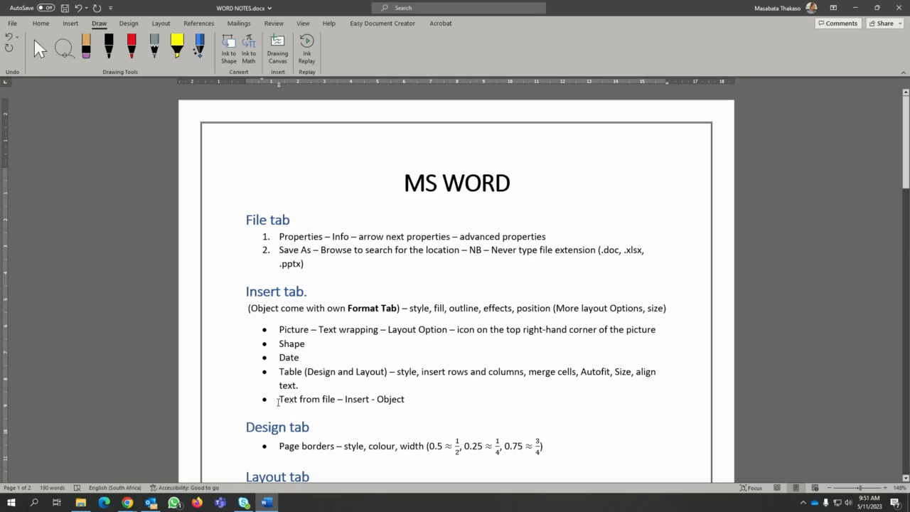
# Step: Replace the words "Text from file" in the Insert tab list with the picture 392ca84621ca74b94cc56d628ac61d3d.jpg from the Pictures folder
pyautogui.moveTo(279, 399); pyautogui.dragTo(335, 399)
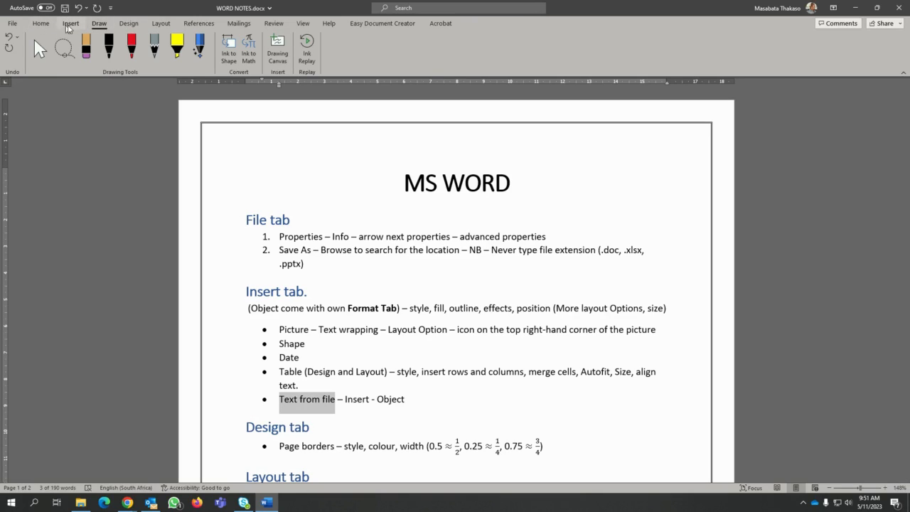
pyautogui.click(69, 24)
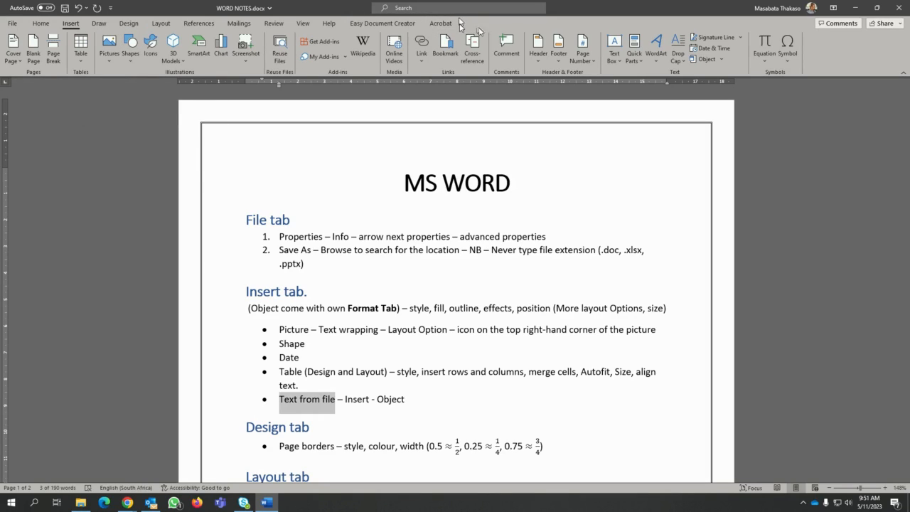
pyautogui.click(108, 62)
pyautogui.click(123, 92)
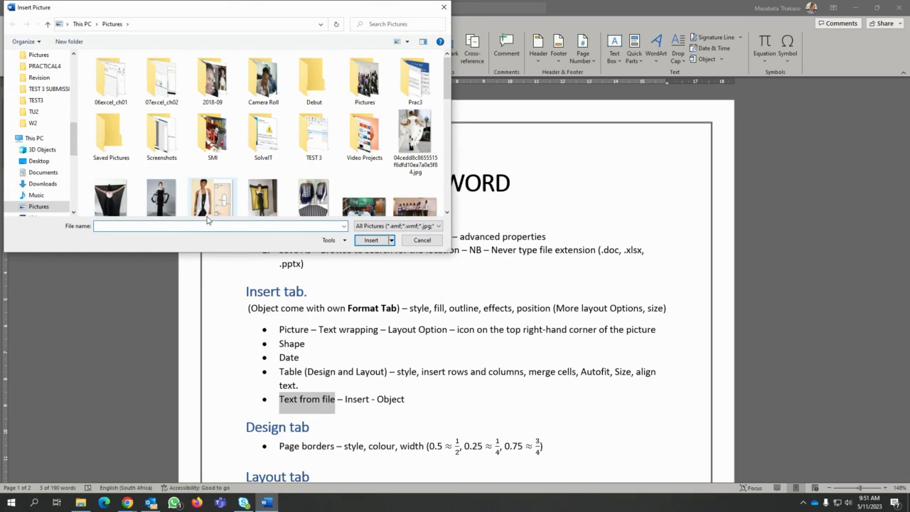
pyautogui.click(259, 202)
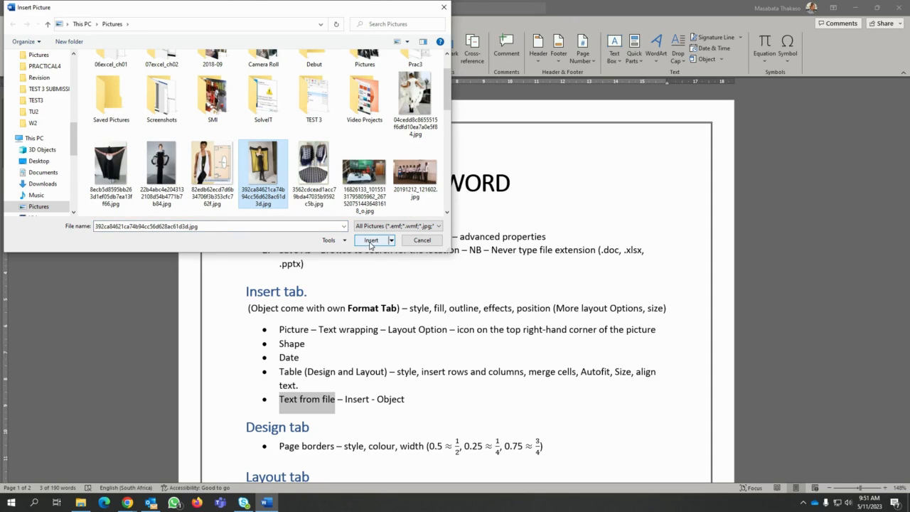
pyautogui.click(370, 242)
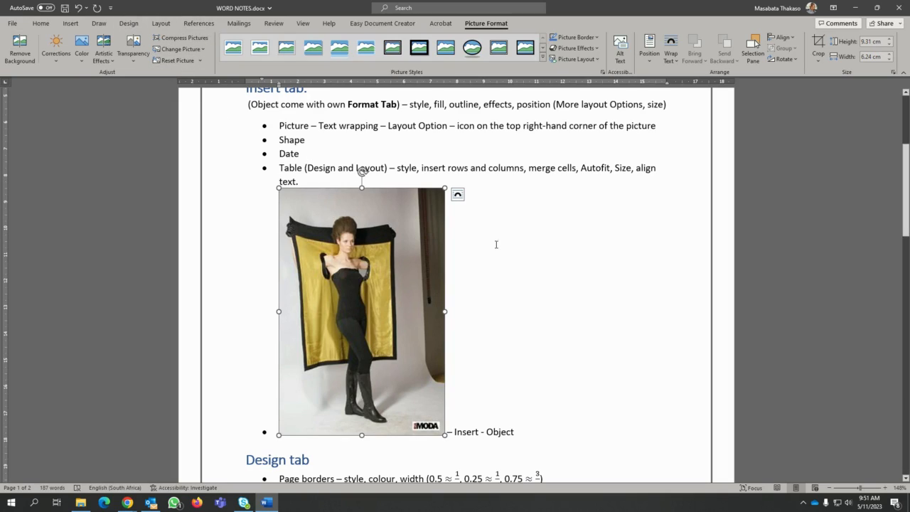
# Step: Set the inserted picture's height to 5 cm
pyautogui.click(578, 256)
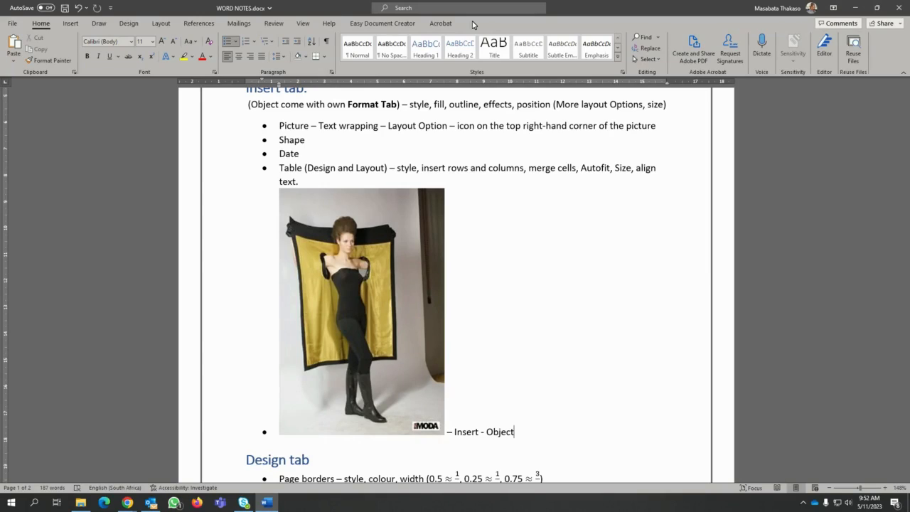
pyautogui.click(324, 248)
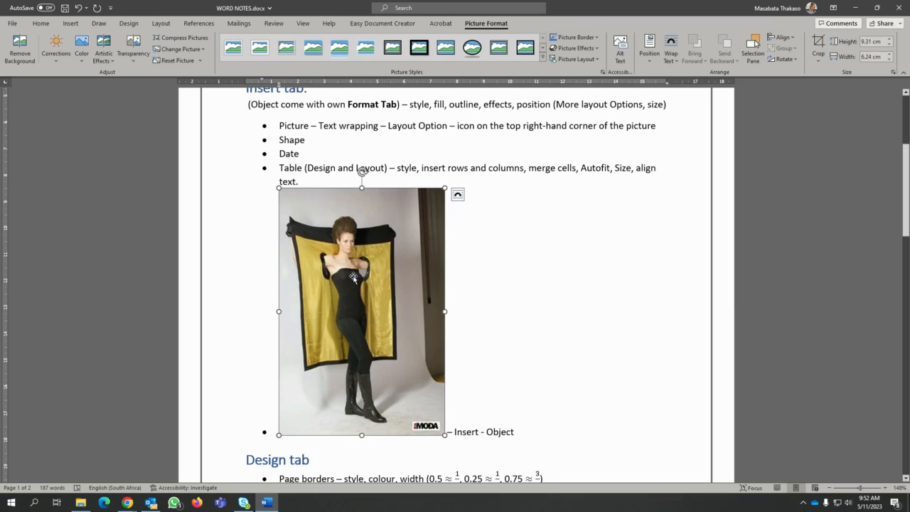
pyautogui.click(868, 41)
pyautogui.write('5')
pyautogui.press('Return')
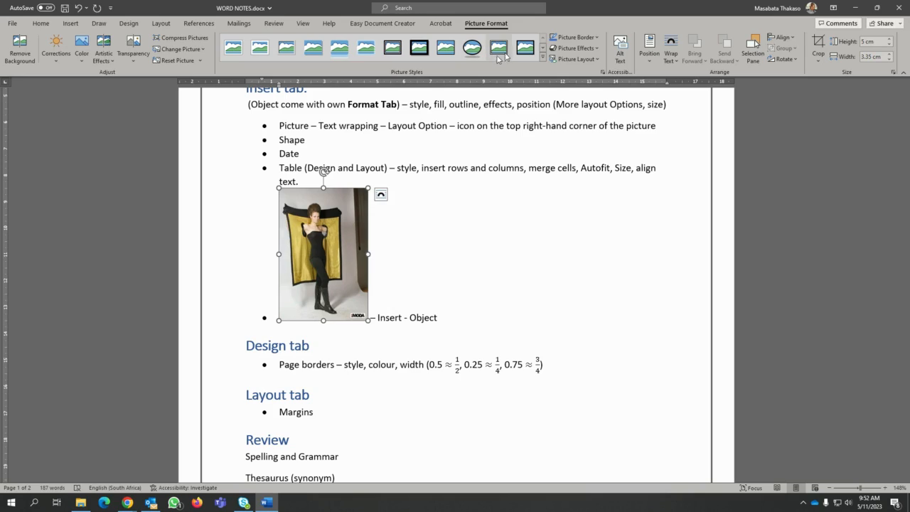
# Step: Look through the border, effects and position options available for the picture without applying any
pyautogui.click(599, 39)
pyautogui.press('Escape')
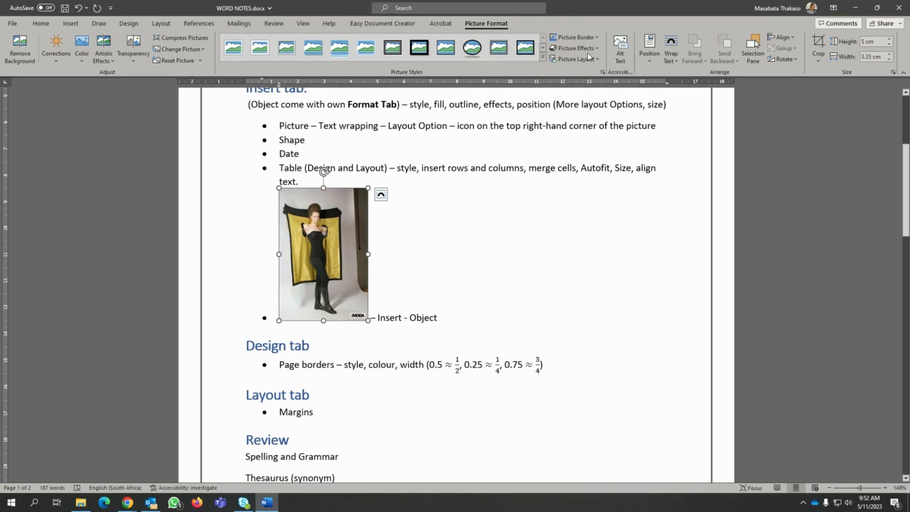
pyautogui.click(597, 49)
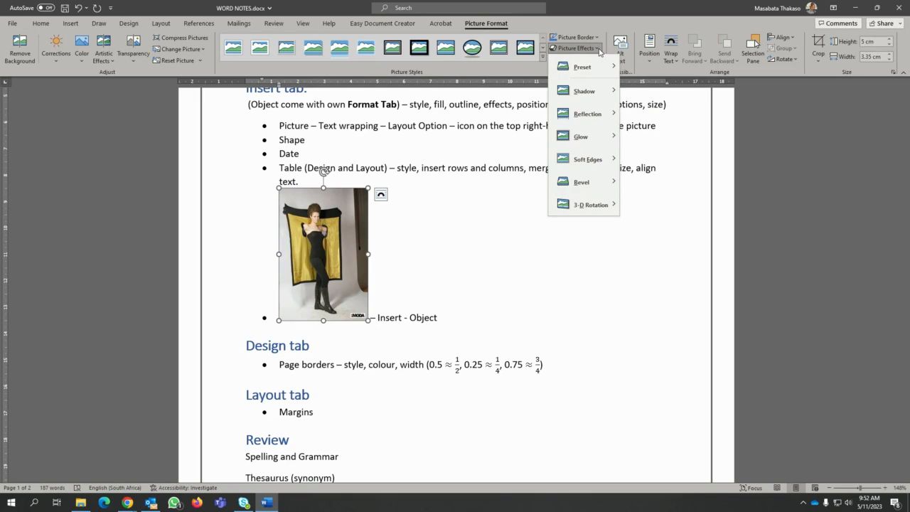
pyautogui.moveTo(586, 96)
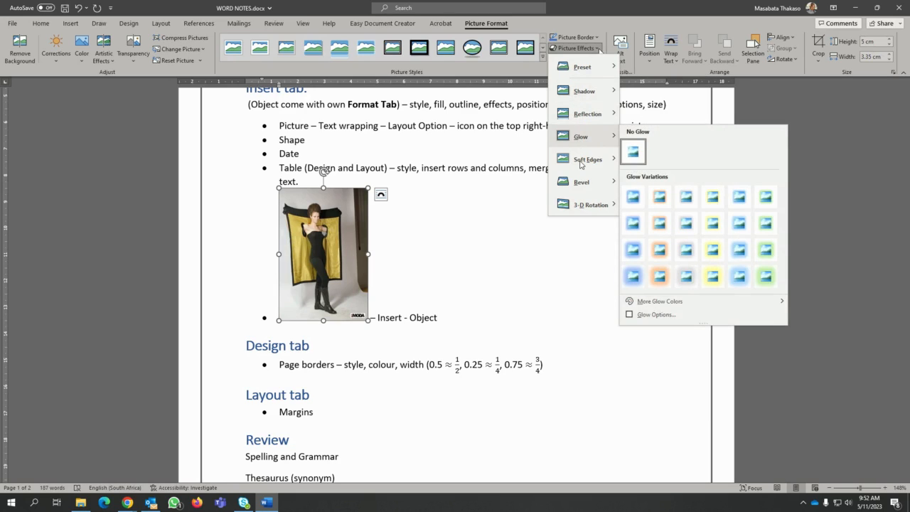
pyautogui.click(347, 212)
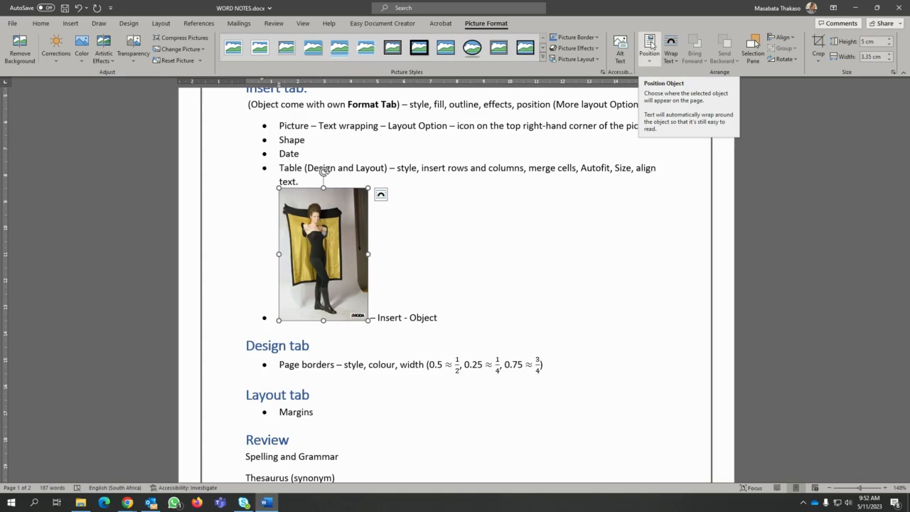
pyautogui.click(649, 63)
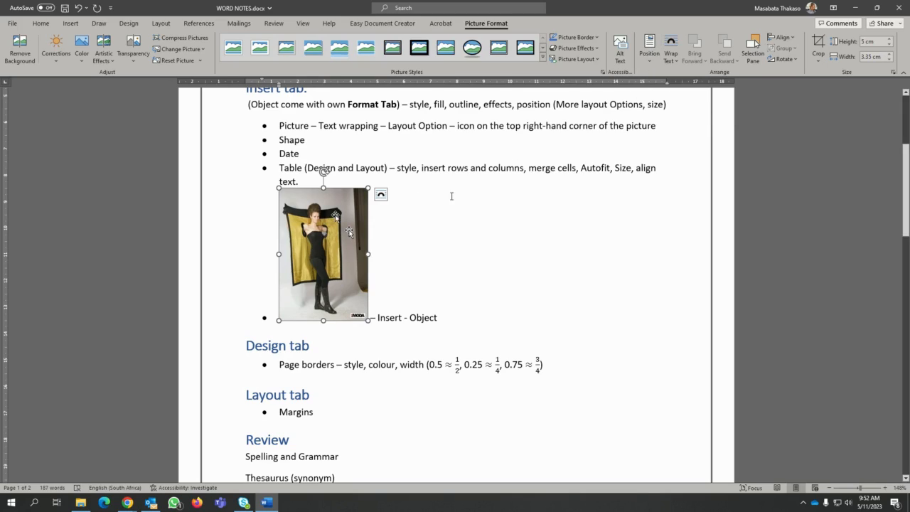
# Step: Apply Square text wrapping to the picture and view its advanced position settings without changing them
pyautogui.click(381, 196)
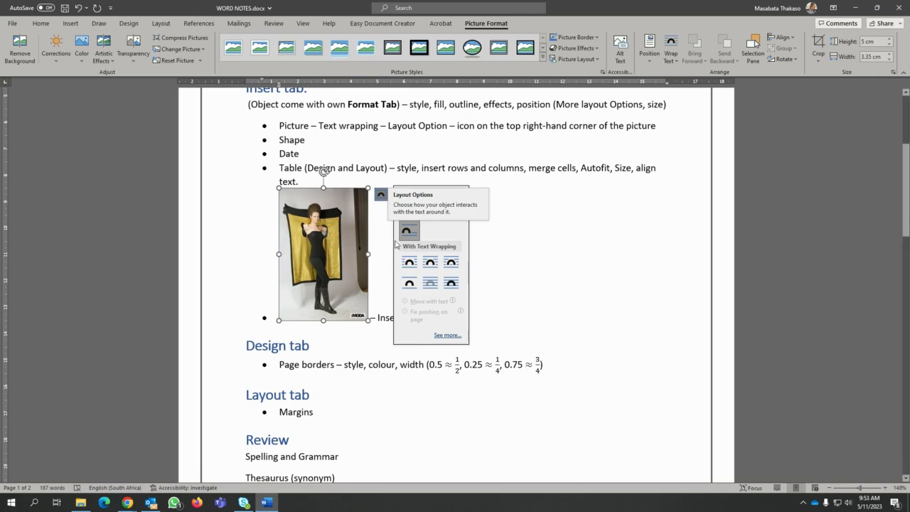
pyautogui.click(410, 263)
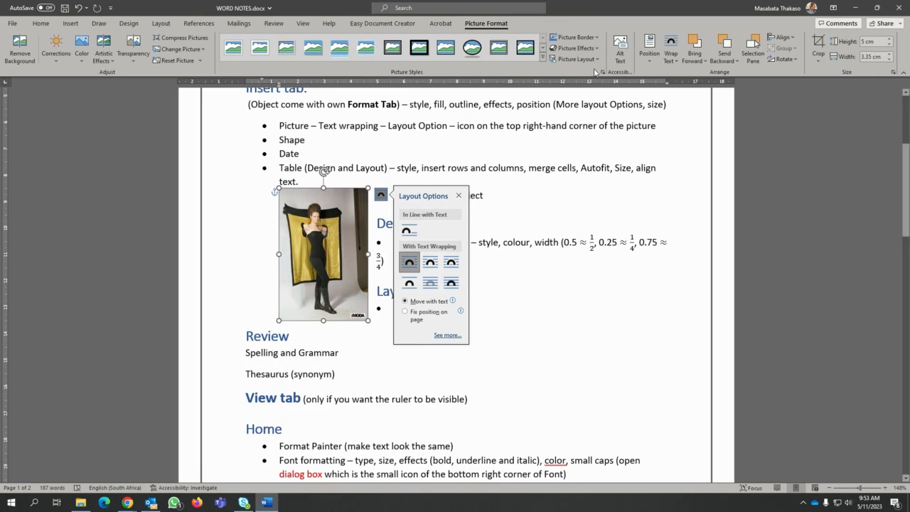
pyautogui.click(654, 62)
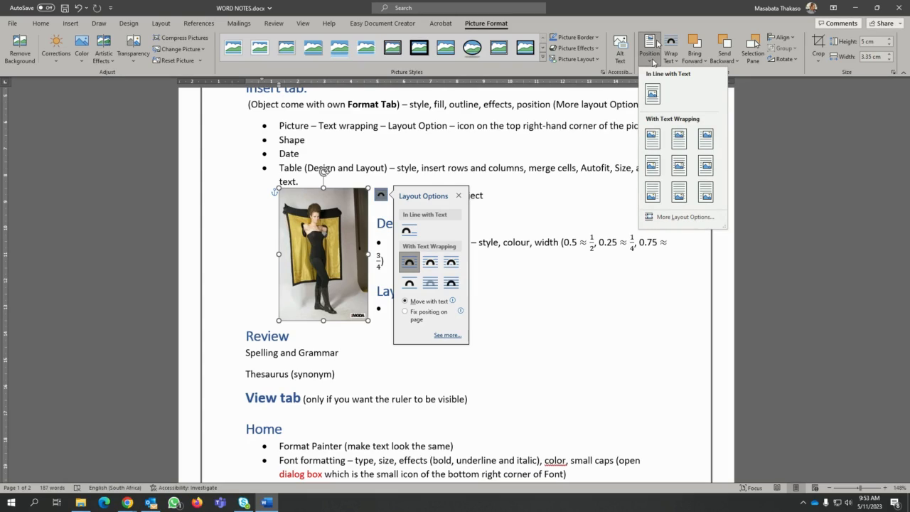
pyautogui.click(656, 219)
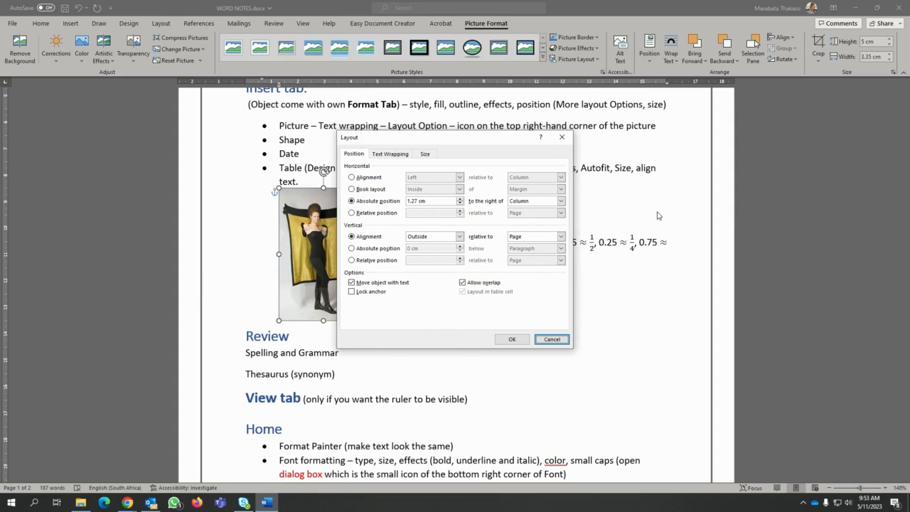
pyautogui.click(562, 136)
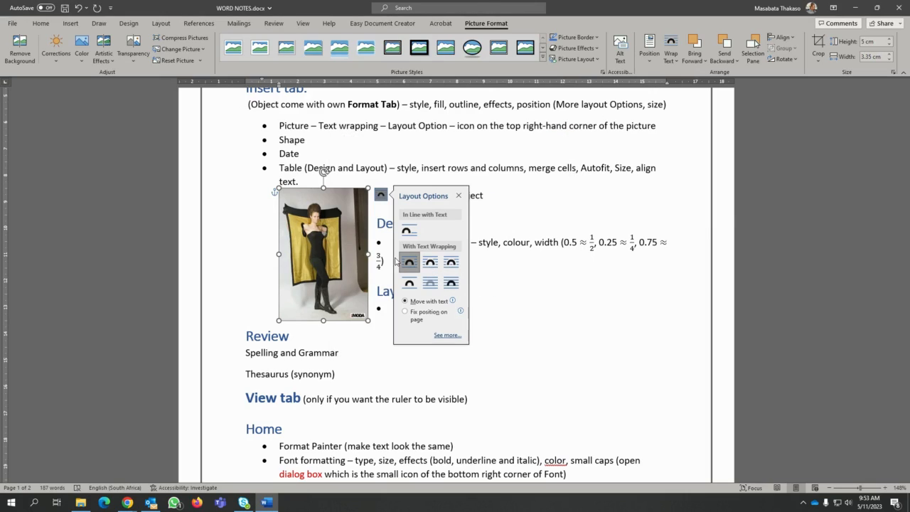
# Step: Delete the picture and undo back to before it was inserted, restoring the "Text from file" wording
pyautogui.press('Delete')
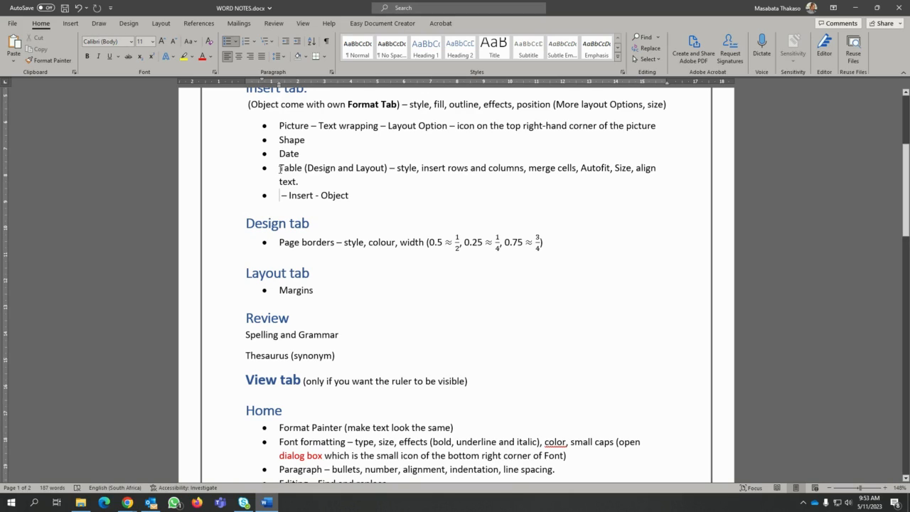
pyautogui.hotkey('ctrl', 'z')
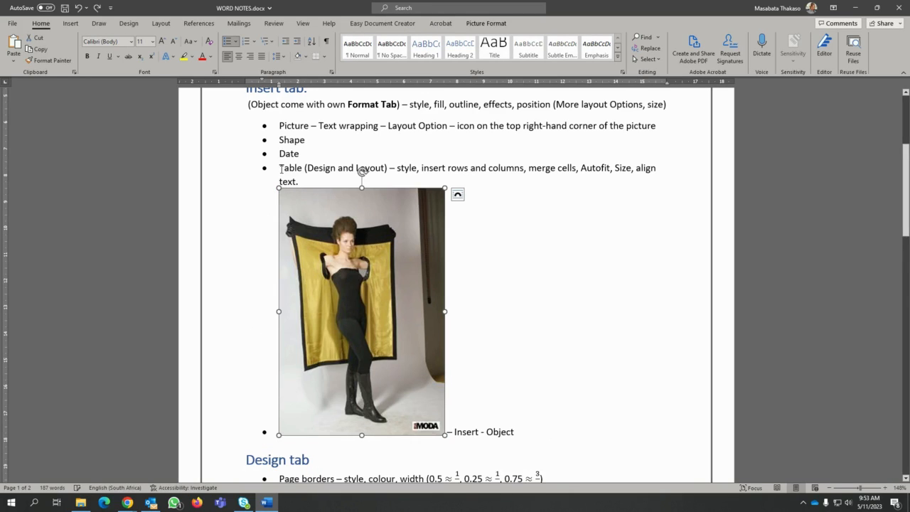
pyautogui.hotkey('ctrl', 'z')
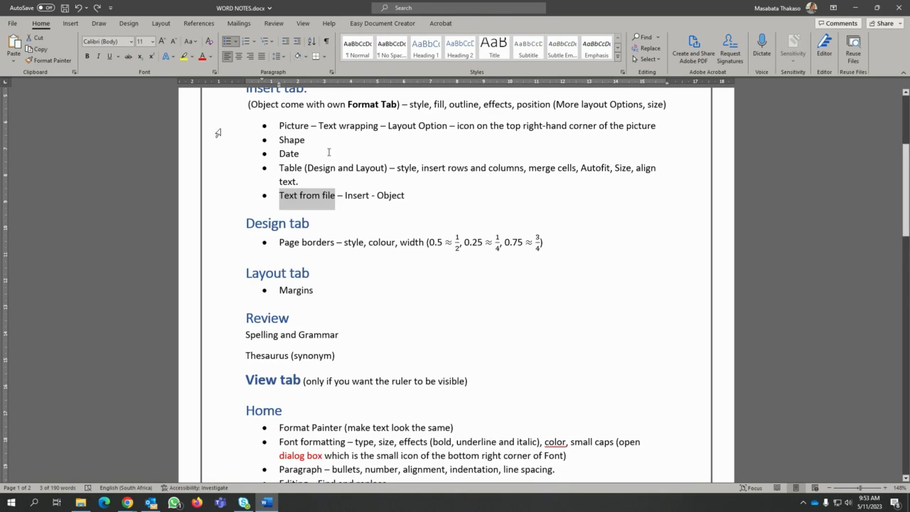
# Step: Draw a rectangle about 7.55 cm wide and 2.22 cm high beside the Layout tab heading, and delete it
pyautogui.click(292, 142)
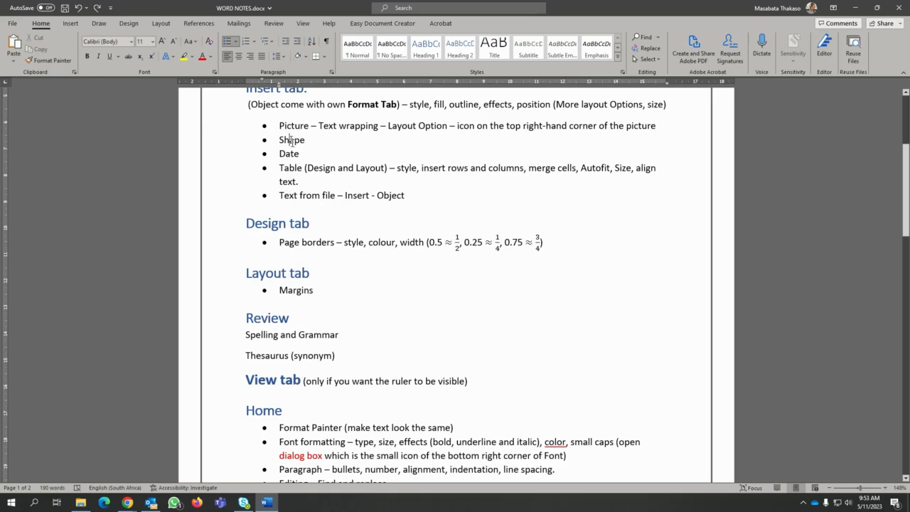
pyautogui.click(72, 24)
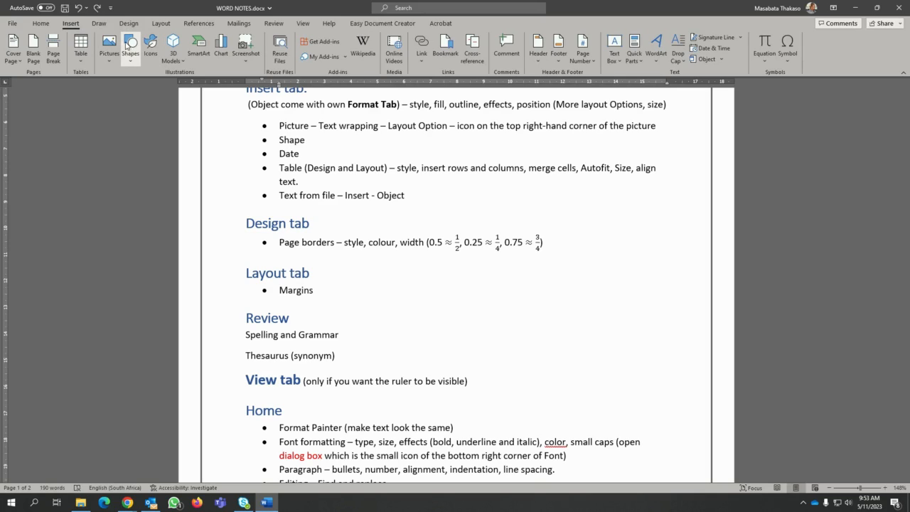
pyautogui.click(138, 53)
pyautogui.click(157, 86)
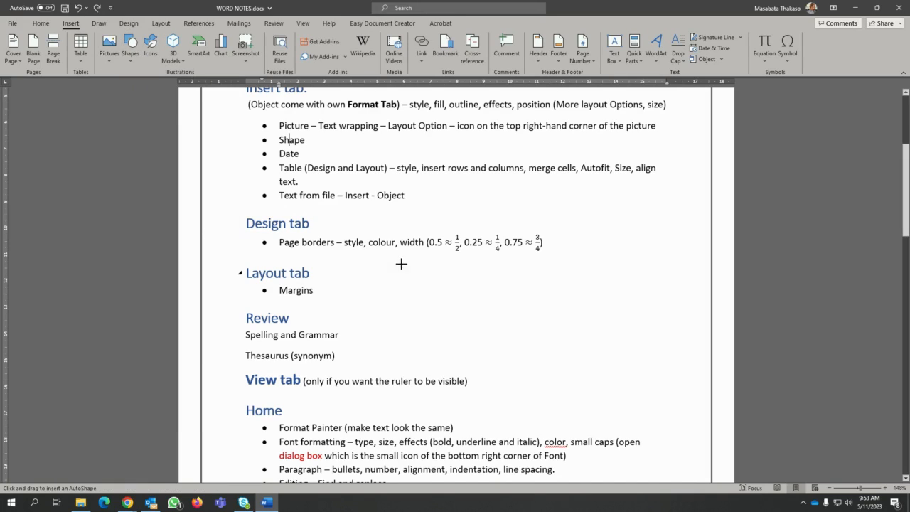
pyautogui.moveTo(407, 270); pyautogui.dragTo(608, 329)
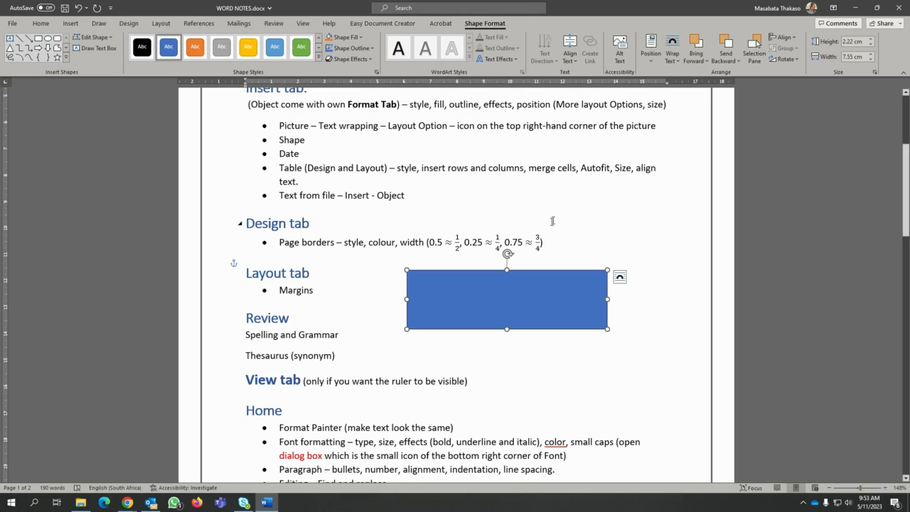
pyautogui.press('Delete')
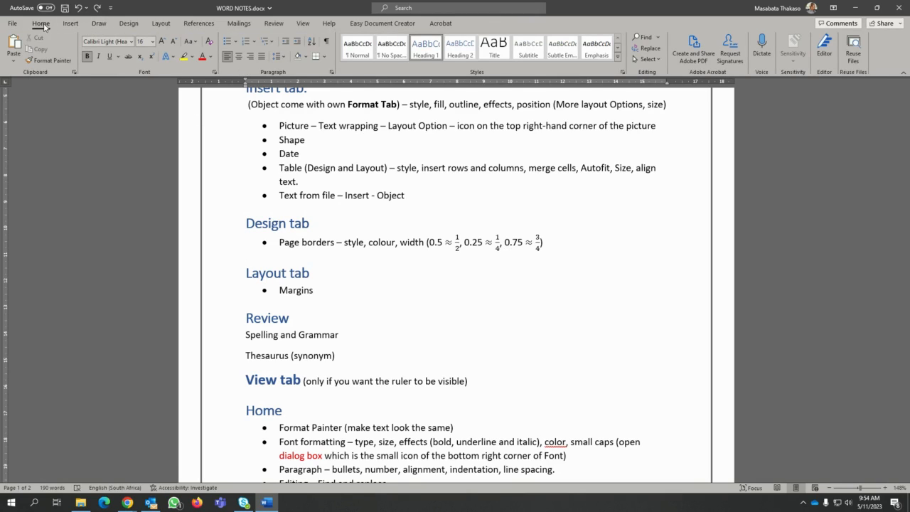
# Step: Look through the available date and time formats without inserting a date
pyautogui.click(67, 24)
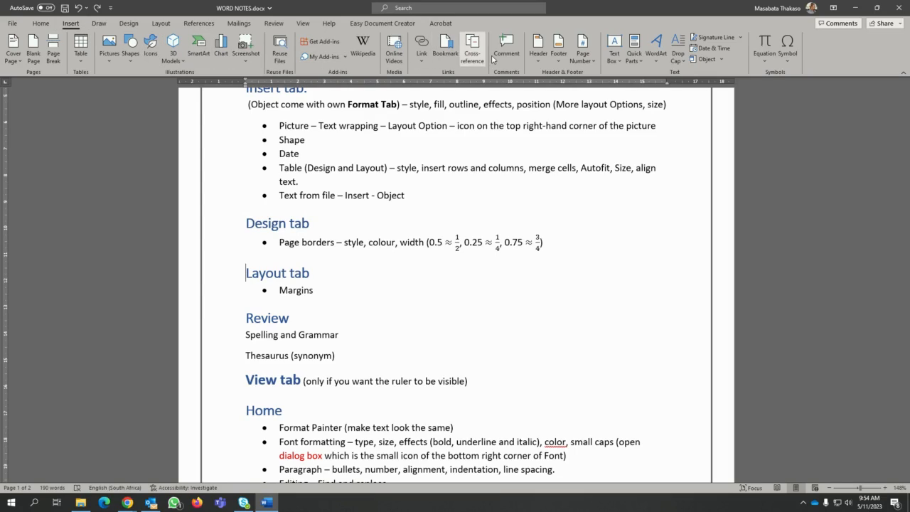
pyautogui.click(716, 49)
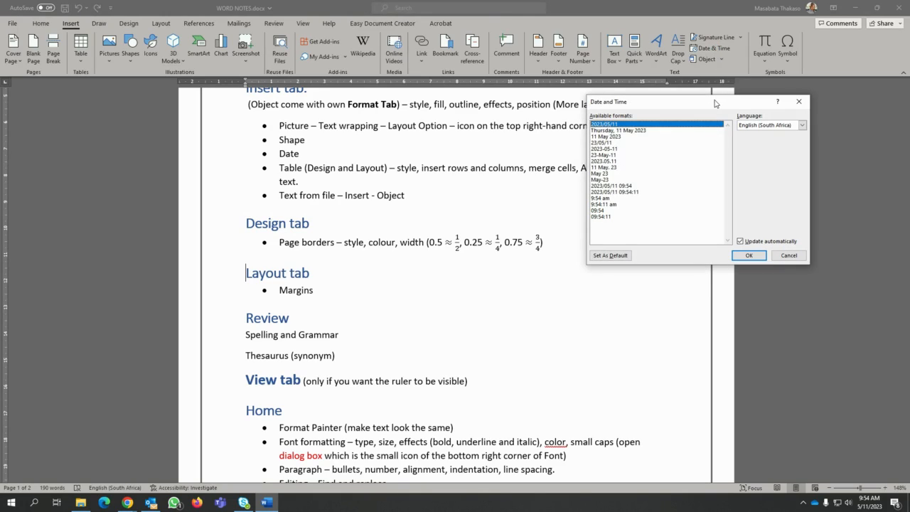
pyautogui.moveTo(715, 104); pyautogui.dragTo(623, 104)
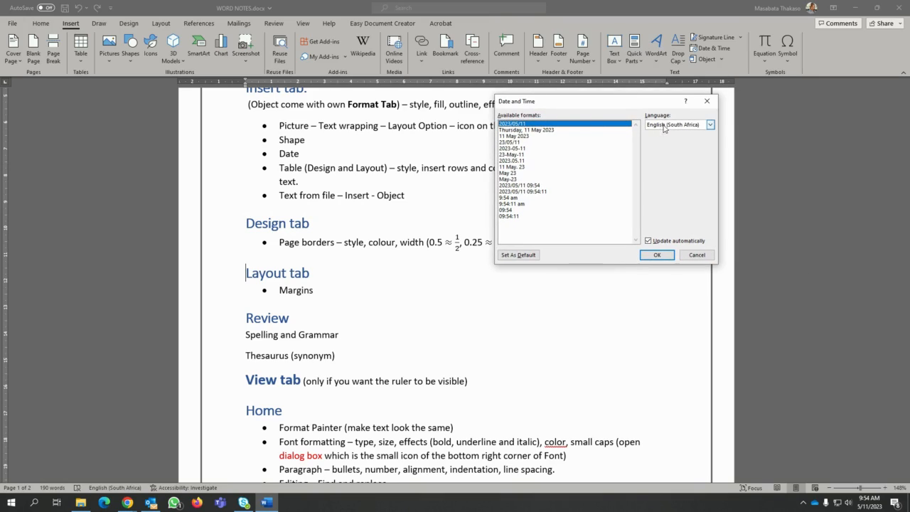
pyautogui.click(515, 136)
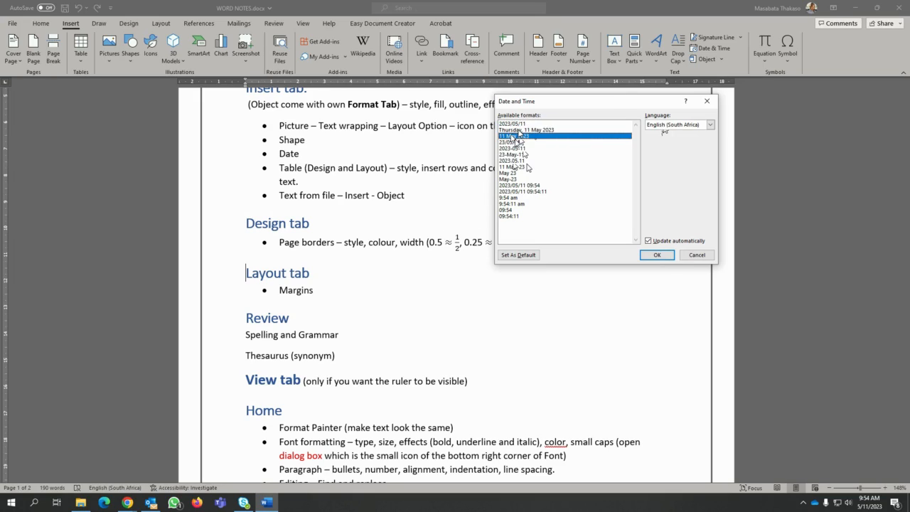
pyautogui.click(507, 124)
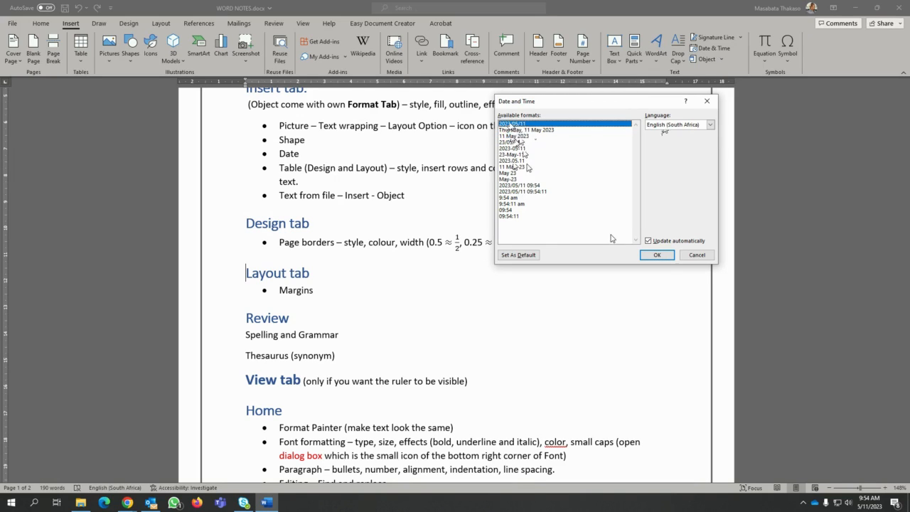
pyautogui.click(684, 257)
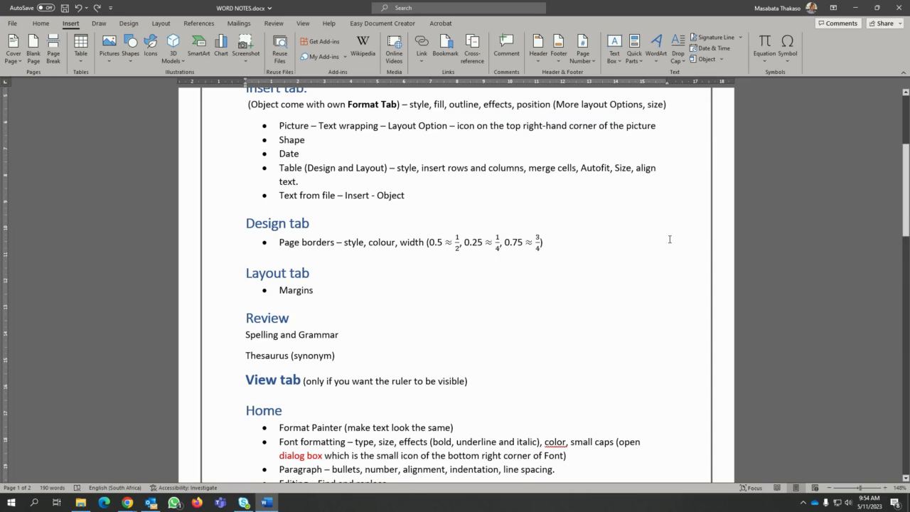
# Step: Insert the current date in the format 11 May 2023 on a new line above the MS WORD title
pyautogui.scroll(5, 669, 239)
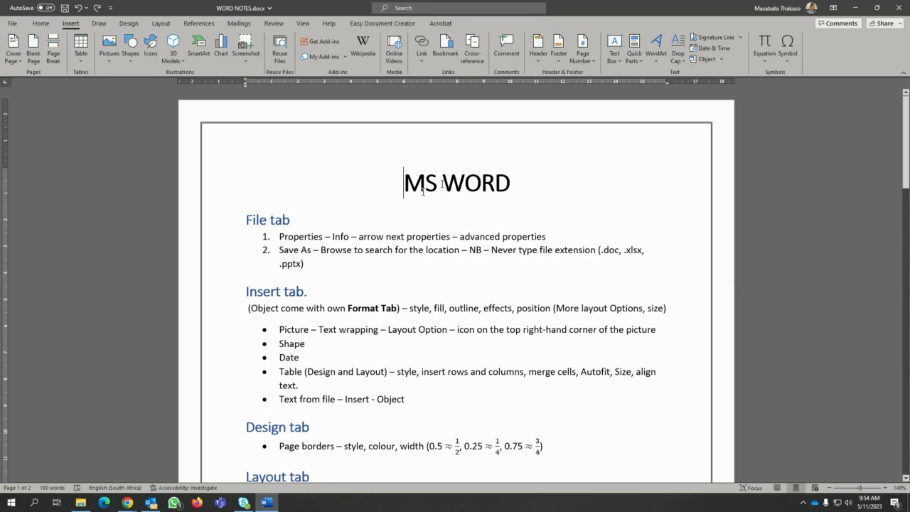
pyautogui.press('Return')
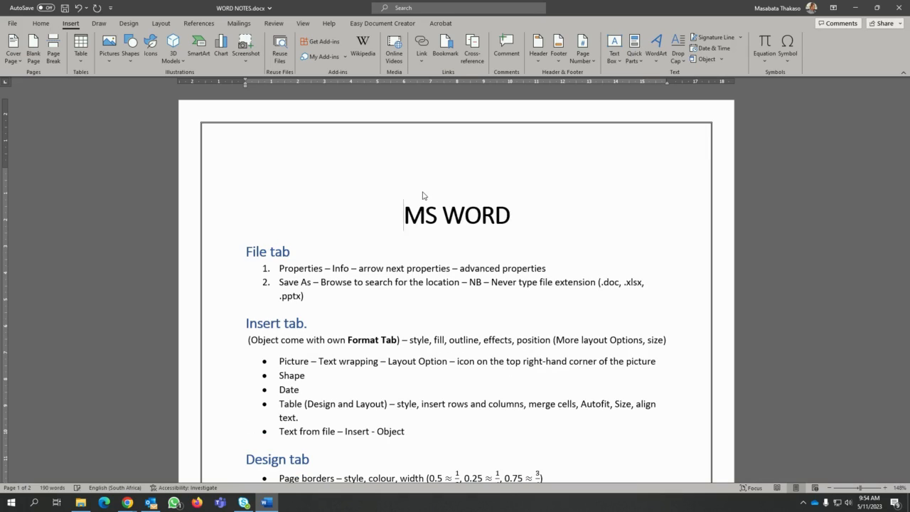
pyautogui.press('Up')
pyautogui.click(710, 47)
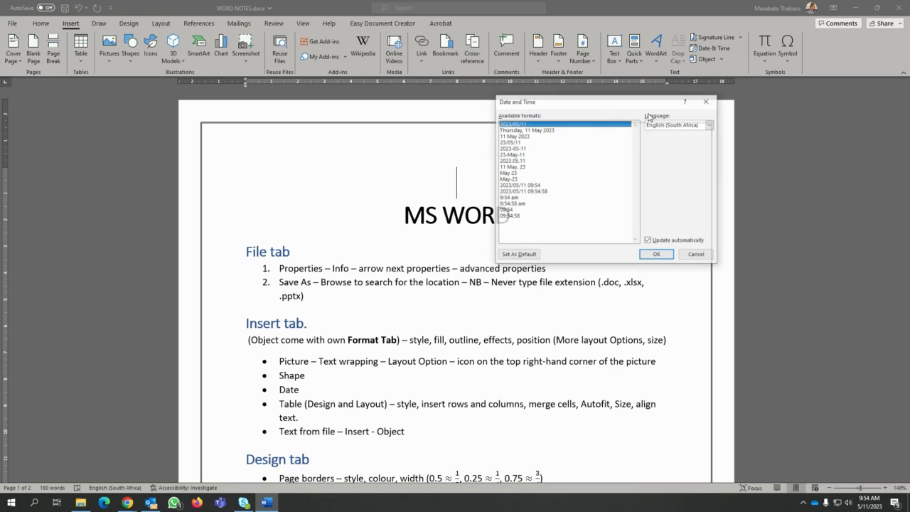
pyautogui.click(515, 136)
pyautogui.click(655, 254)
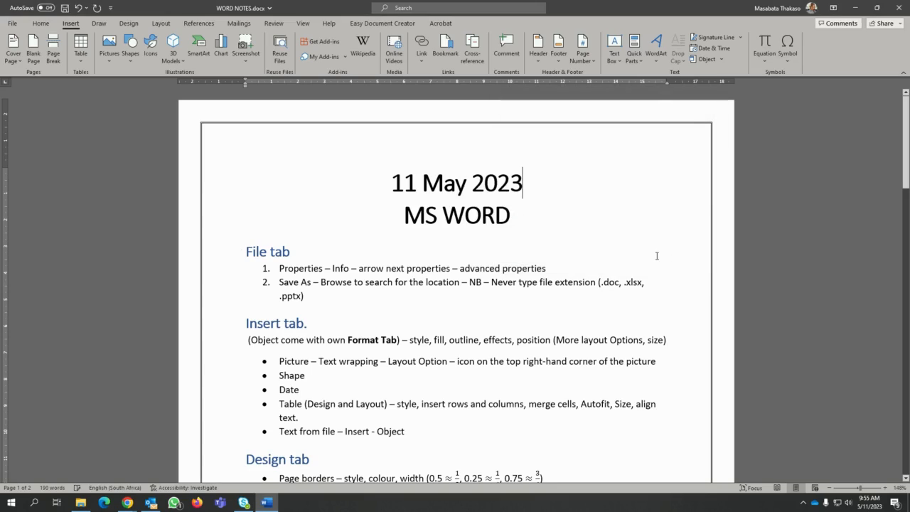
# Step: Insert the date in the page header in the format Thursday, 11 May 2023, and return to the document body
pyautogui.doubleClick(550, 138)
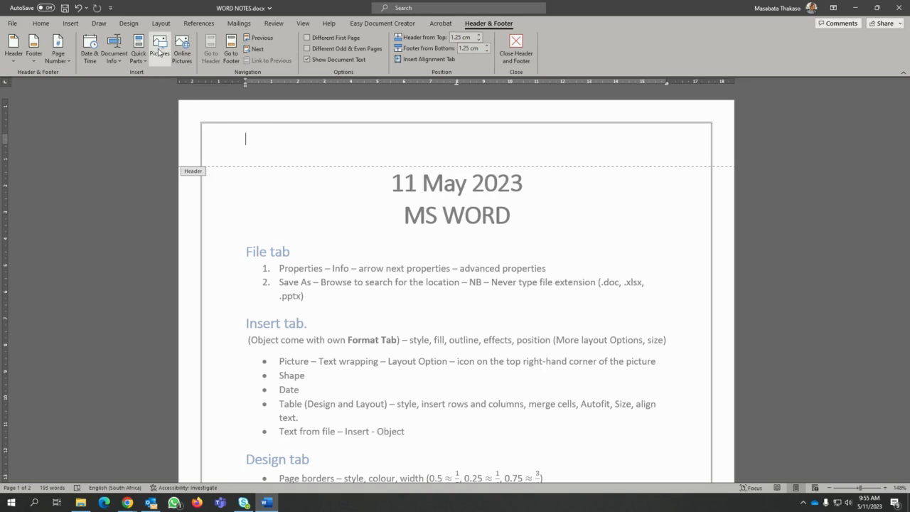
pyautogui.click(90, 56)
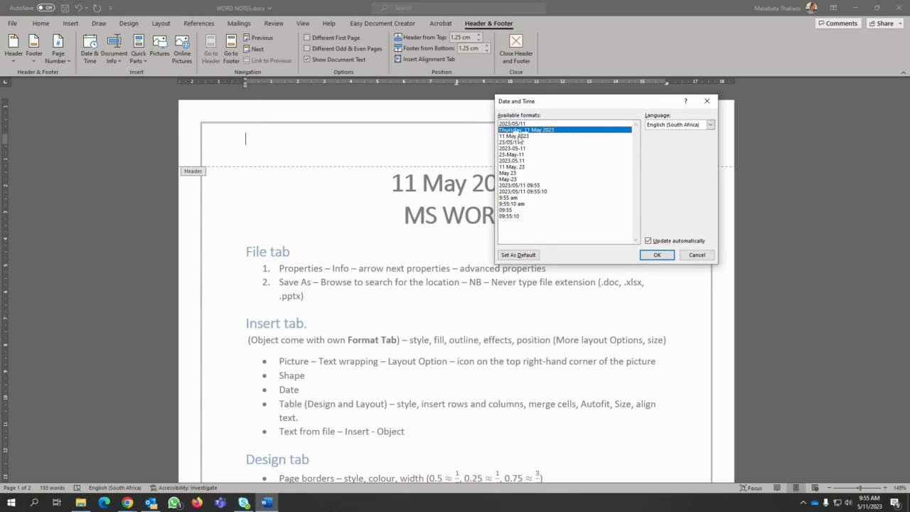
pyautogui.click(661, 256)
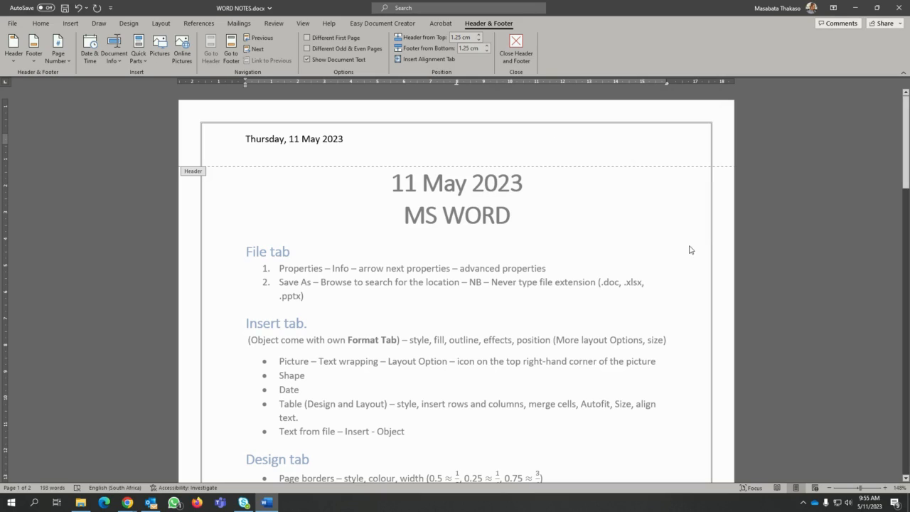
pyautogui.doubleClick(690, 246)
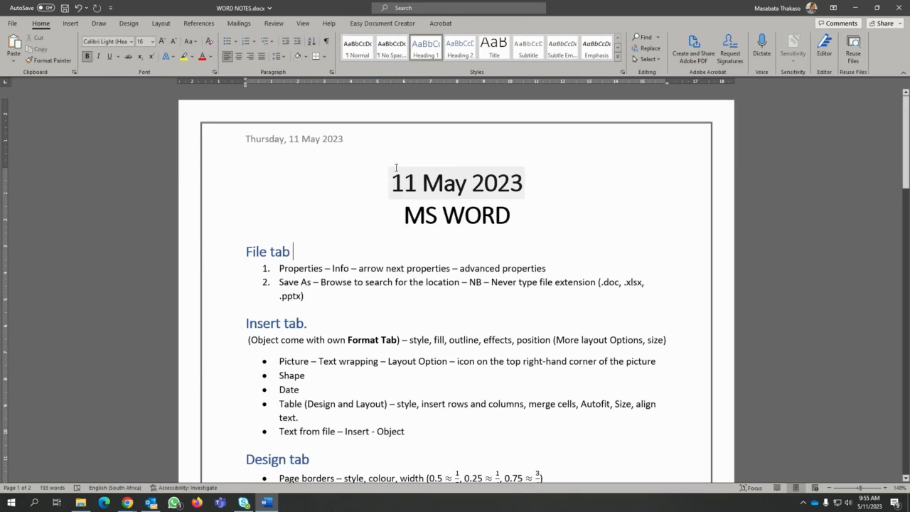
# Step: Insert the date in the format May-23 at the end of the Tab Stop bullet text
pyautogui.click(480, 187)
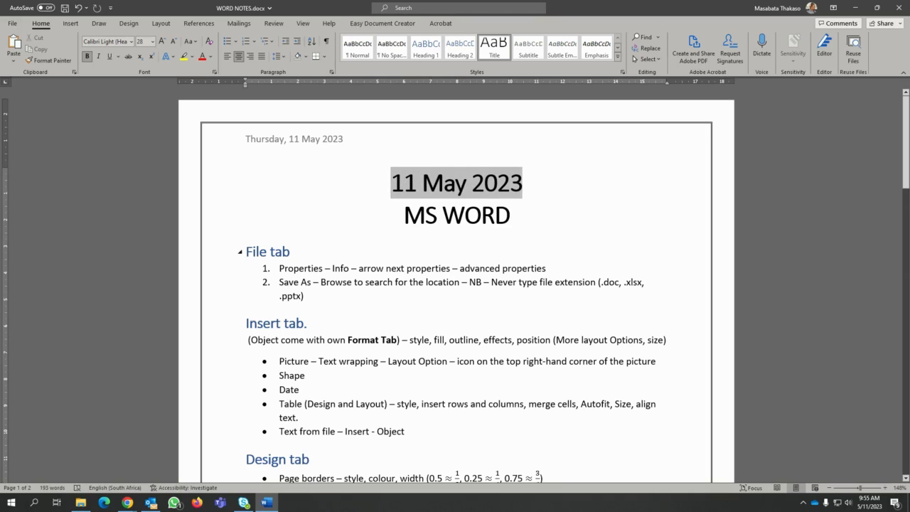
pyautogui.scroll(-5, 433, 242)
pyautogui.scroll(-6, 432, 246)
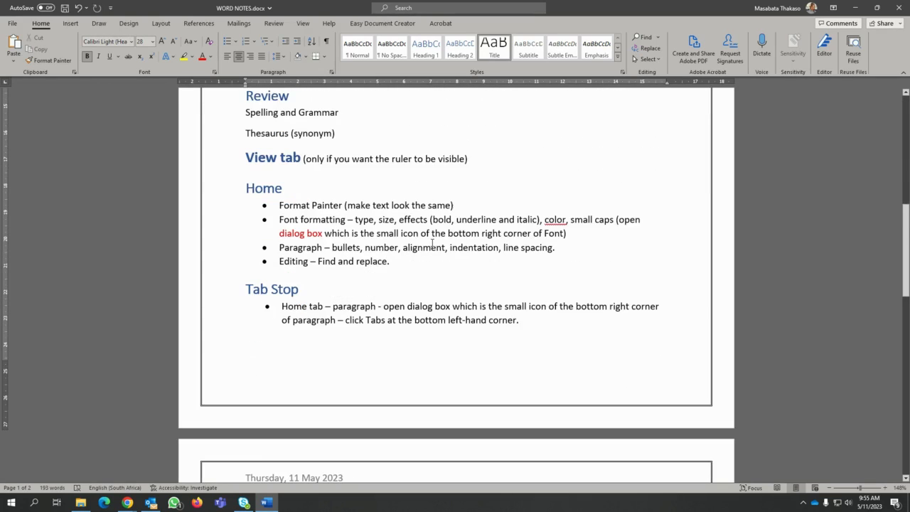
pyautogui.scroll(2, 432, 242)
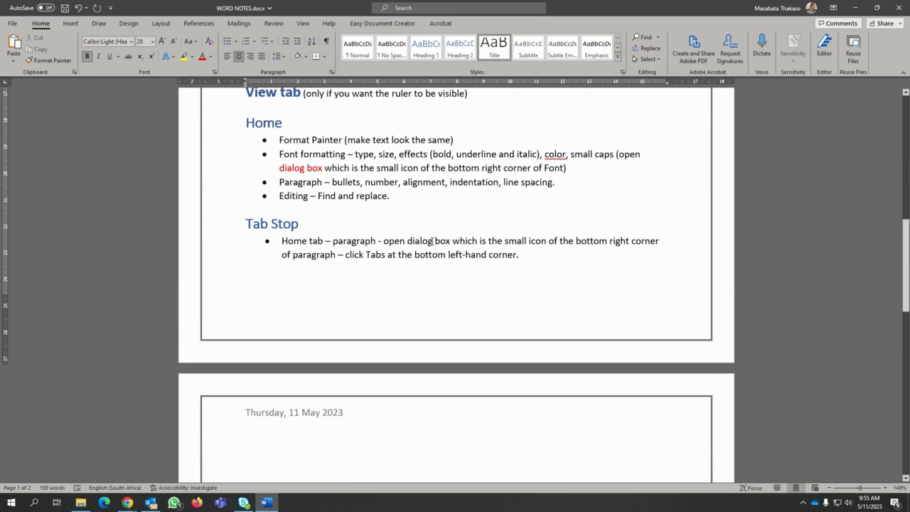
pyautogui.click(552, 267)
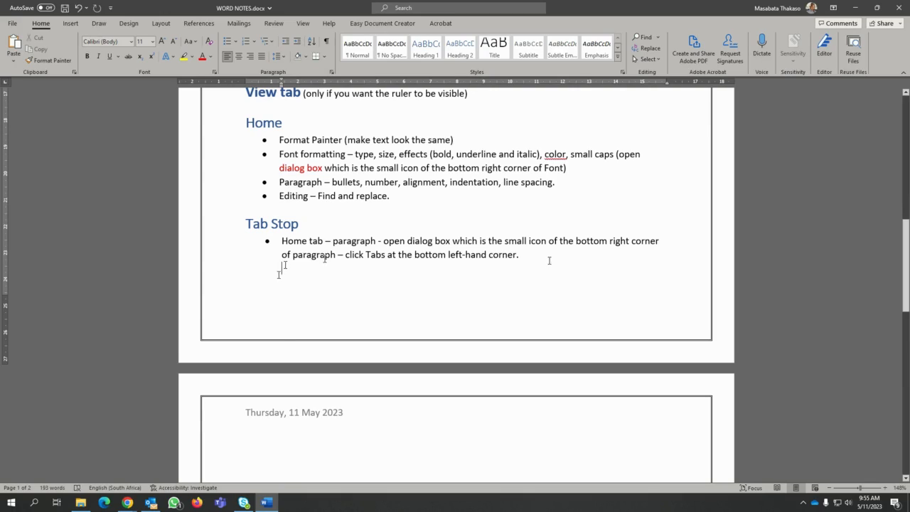
pyautogui.click(523, 254)
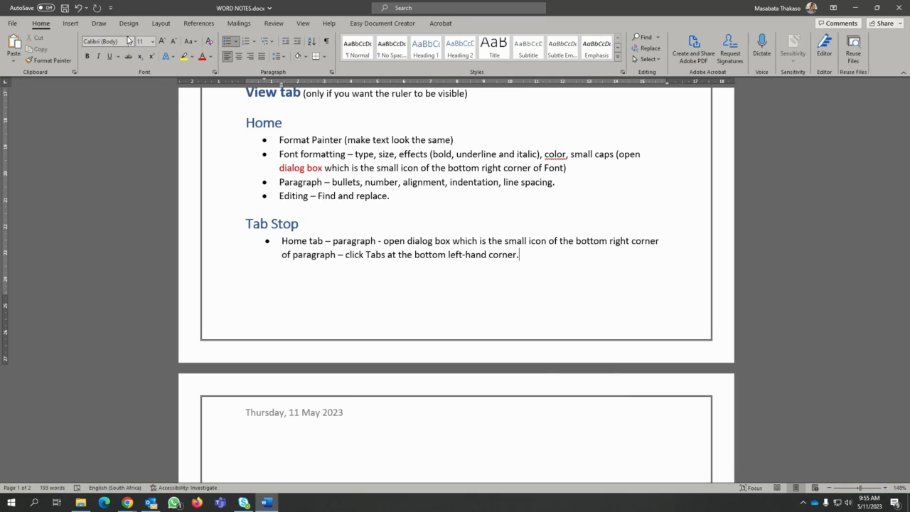
pyautogui.click(71, 23)
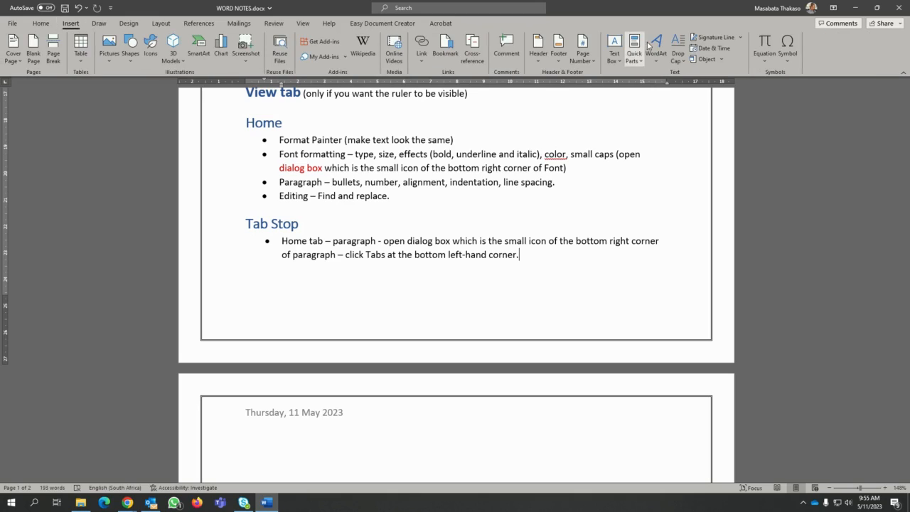
pyautogui.click(711, 48)
pyautogui.click(517, 179)
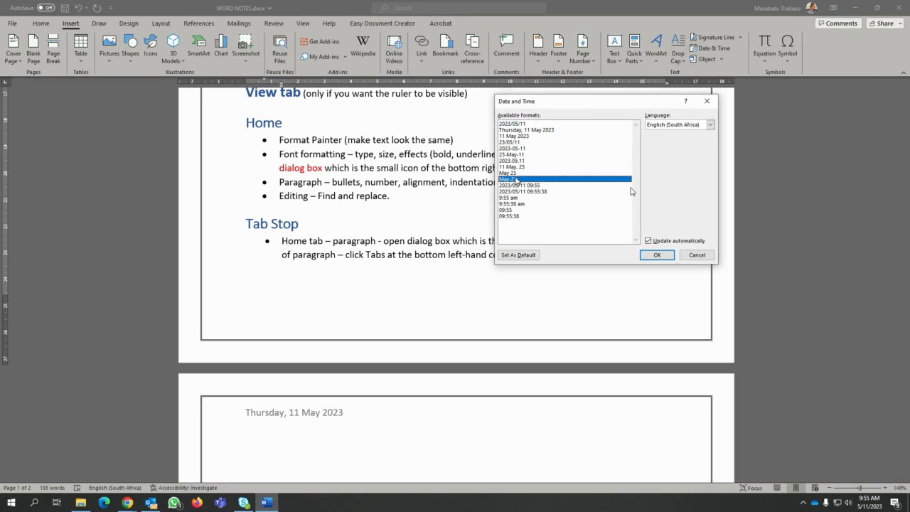
pyautogui.click(658, 255)
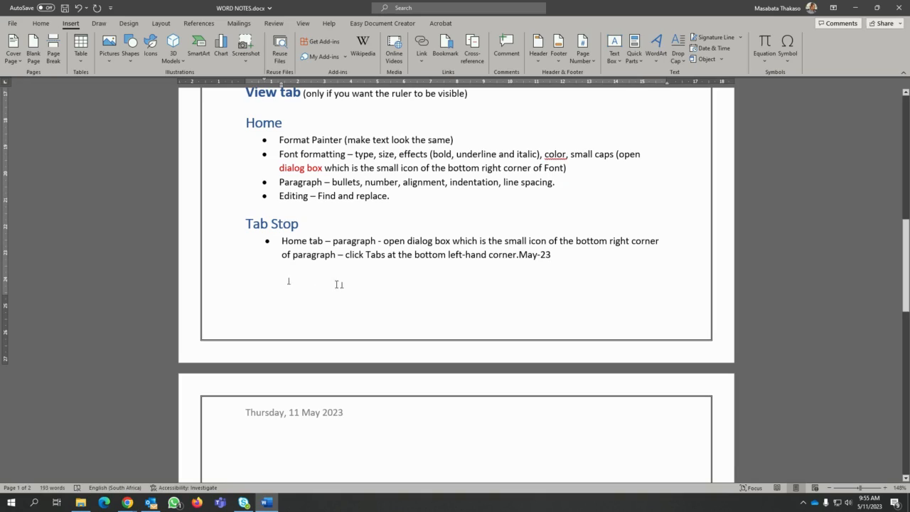
# Step: Move the May-23 date onto its own line below the Tab Stop text and remove that line's bullet
pyautogui.click(521, 255)
pyautogui.moveTo(523, 255); pyautogui.dragTo(523, 275)
pyautogui.click(518, 255)
pyautogui.press('Right')
pyautogui.press('Return')
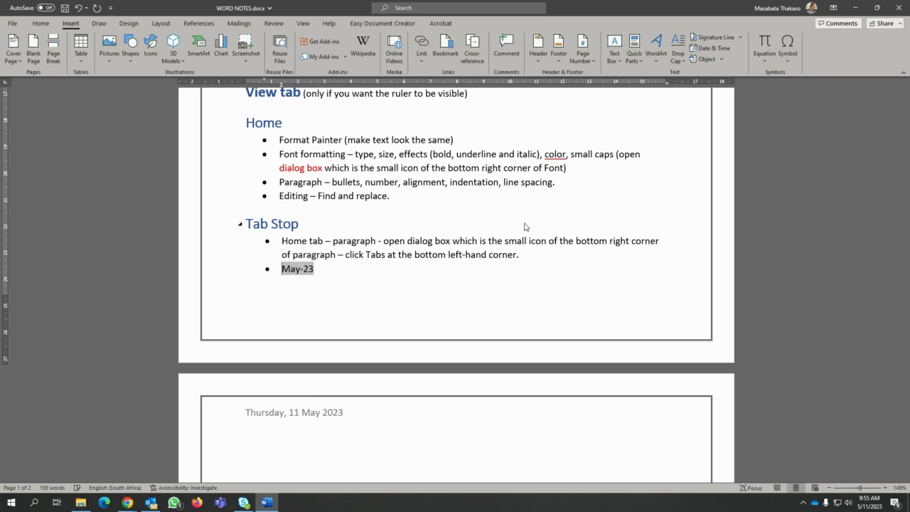
pyautogui.press('BackSpace')
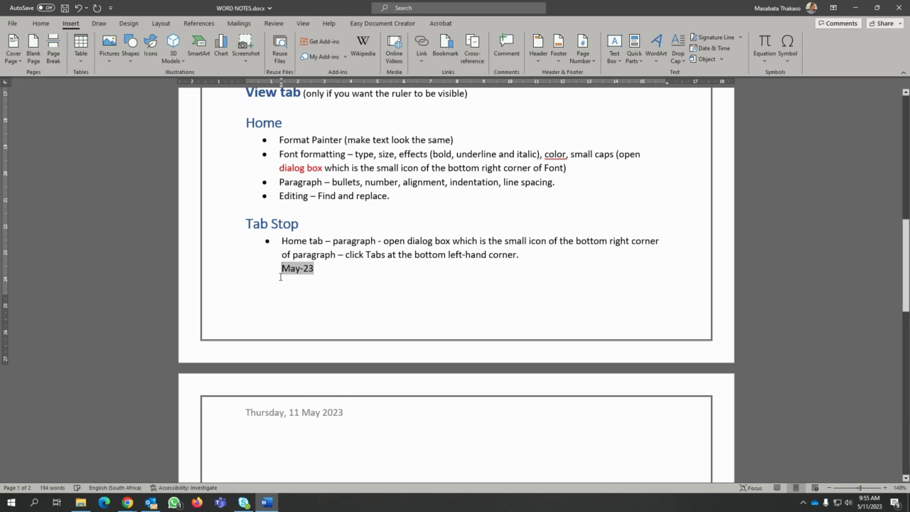
# Step: Insert the date in the page footer in the format 23-May-11, and return to the document body
pyautogui.doubleClick(274, 356)
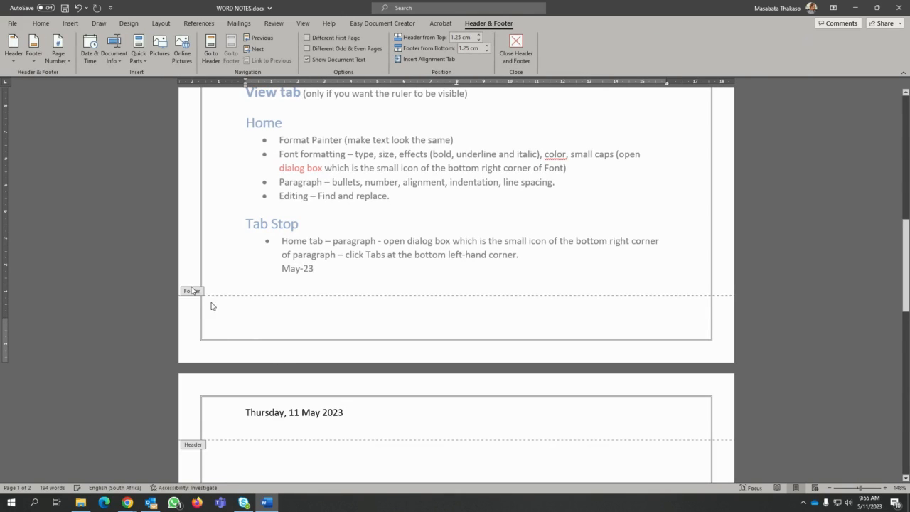
pyautogui.click(90, 51)
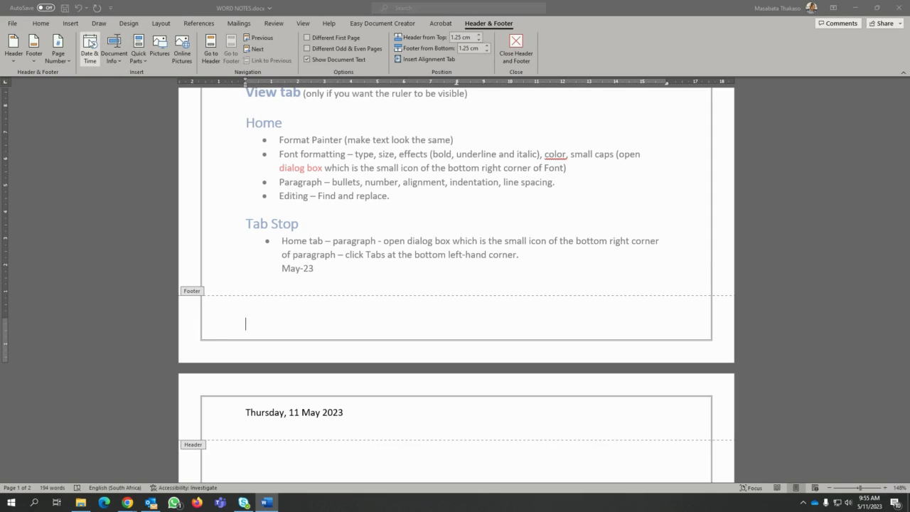
pyautogui.click(513, 154)
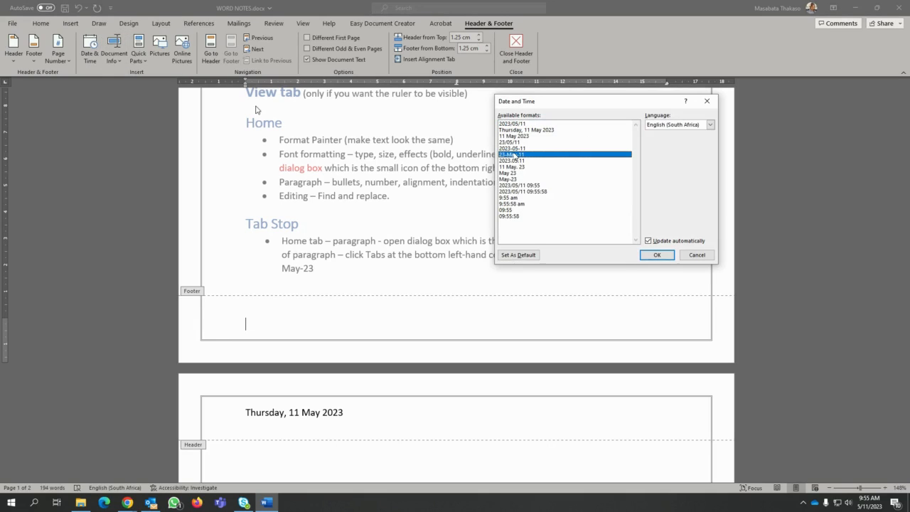
pyautogui.click(656, 255)
pyautogui.doubleClick(455, 278)
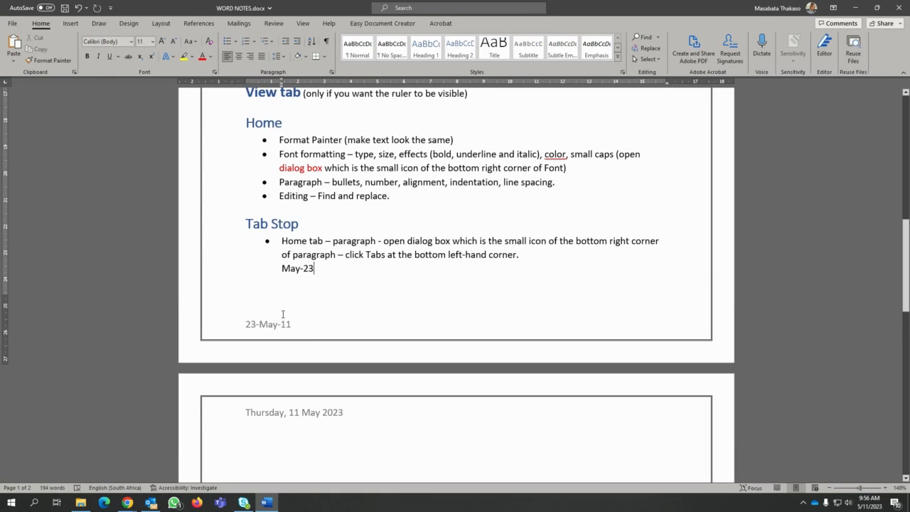
# Step: Undo all the date insertions in the footer, the Tab Stop section, the header and above the title
pyautogui.hotkey('ctrl', 'z')
pyautogui.hotkey('ctrl', 'z')
pyautogui.hotkey('ctrl', 'z')
pyautogui.hotkey('ctrl', 'z')
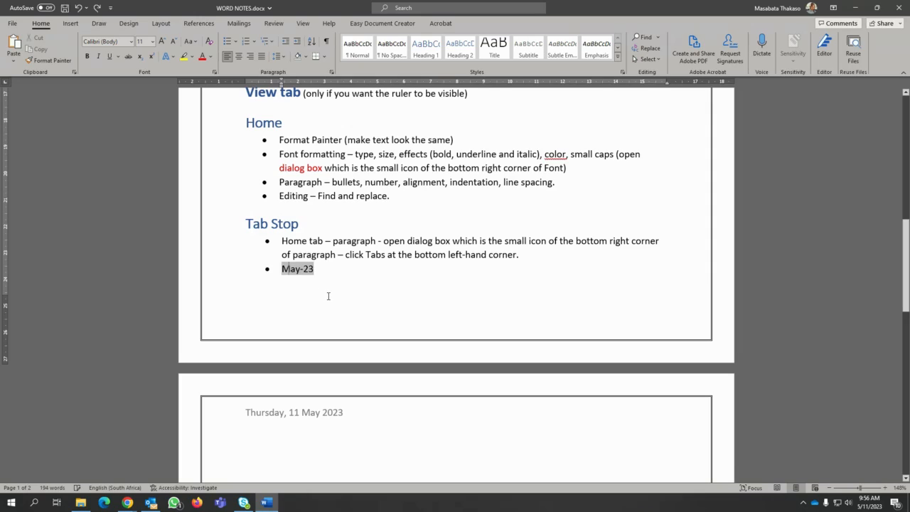
pyautogui.hotkey('ctrl', 'z')
pyautogui.hotkey('ctrl', 'z')
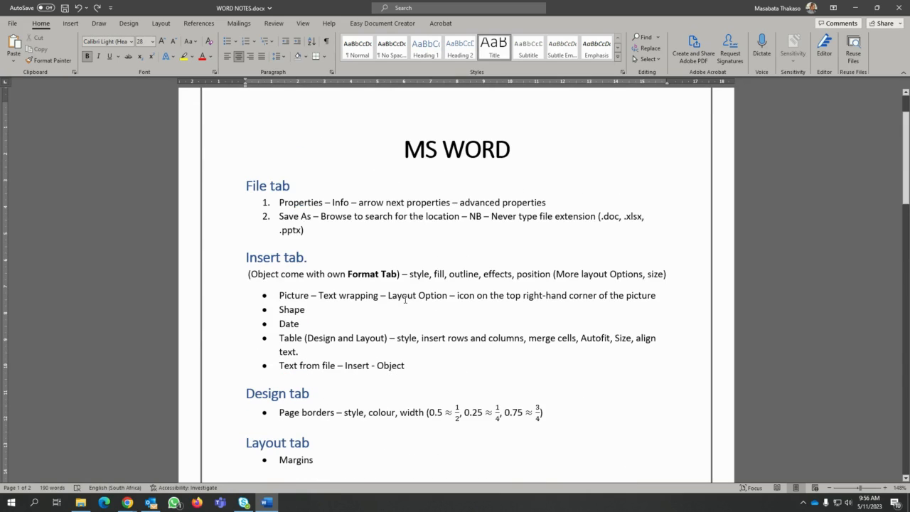
# Step: Place the cursor in the Table bullet under the Insert tab heading and display the table size choices
pyautogui.hotkey('ctrl', 'z')
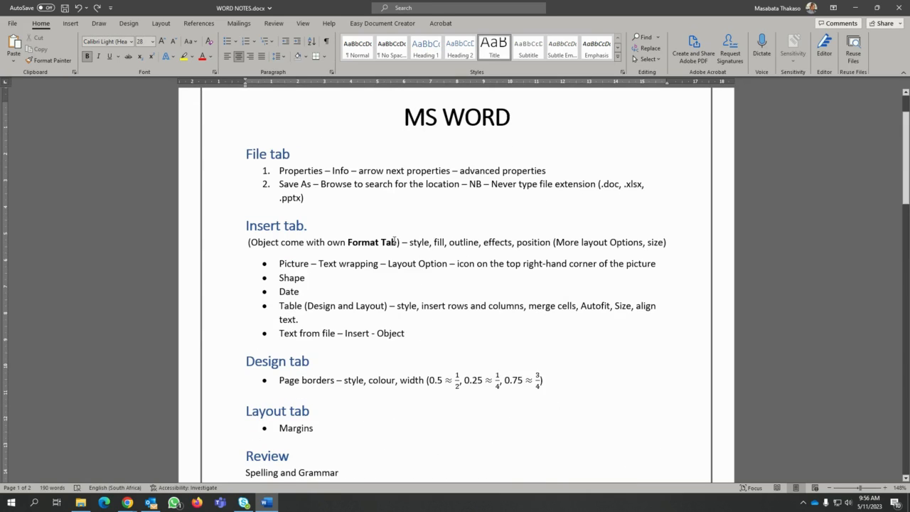
pyautogui.click(299, 307)
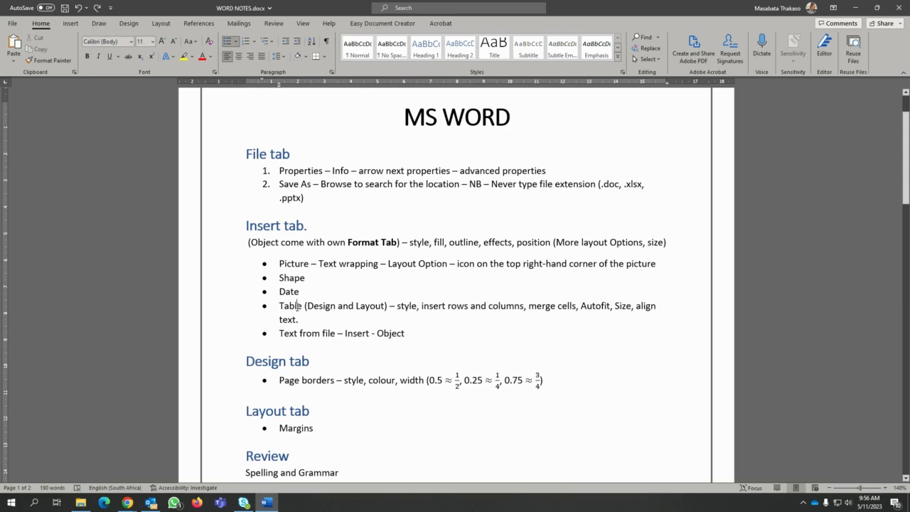
pyautogui.click(70, 23)
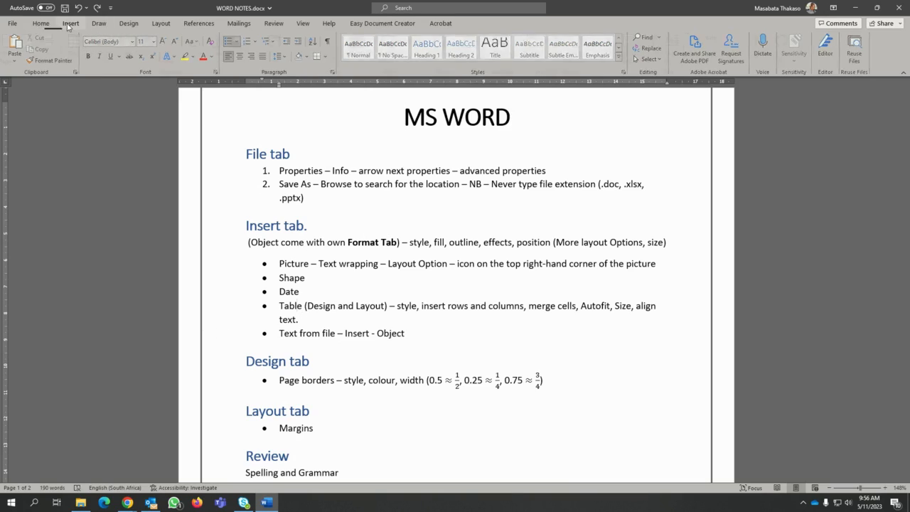
pyautogui.click(76, 45)
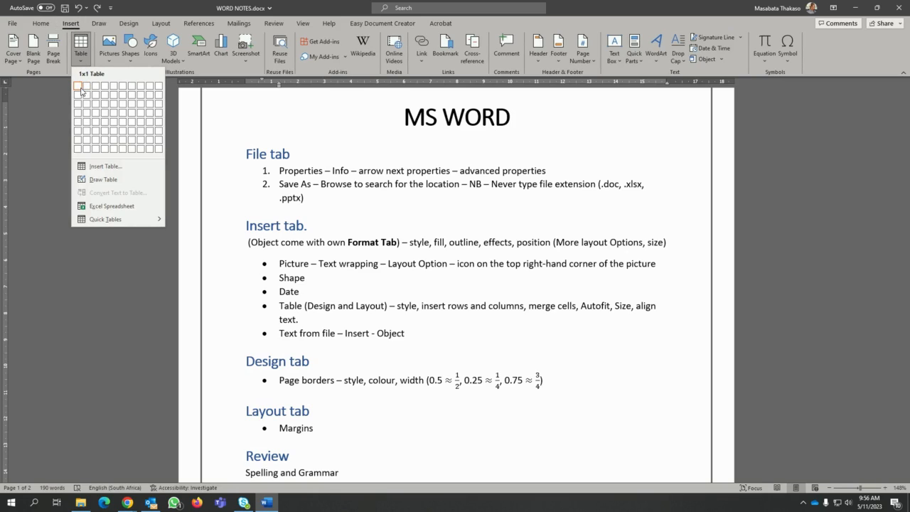
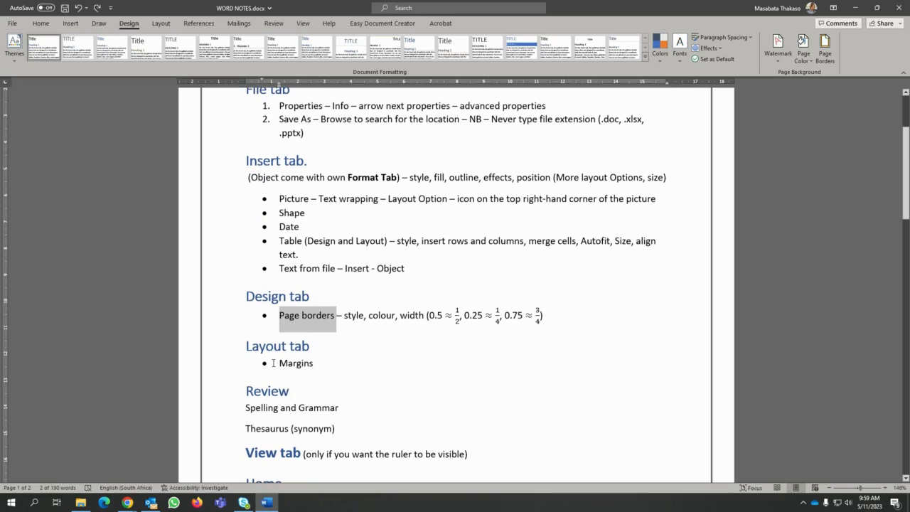
# Step: Set custom page margins of 5 cm at the top, bottom, left and right for the whole document
pyautogui.moveTo(274, 363); pyautogui.dragTo(311, 366)
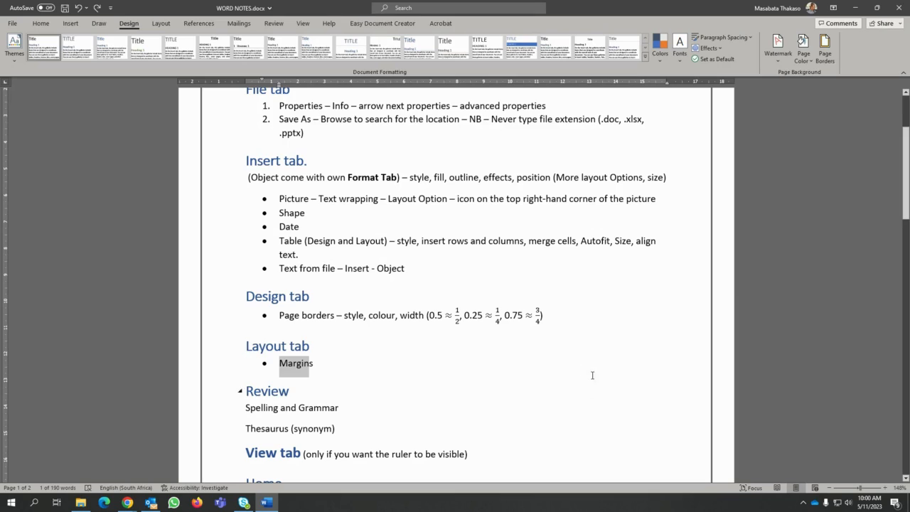
pyautogui.scroll(3, 592, 375)
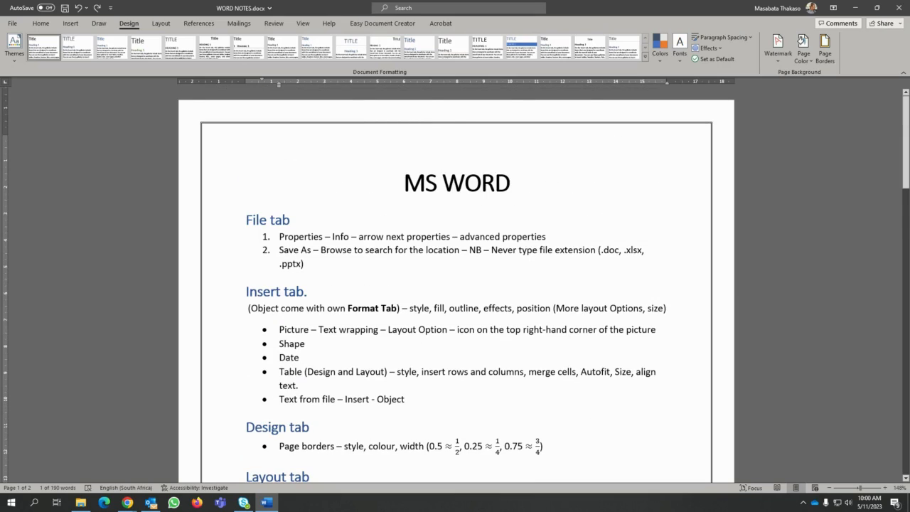
pyautogui.scroll(-2, 426, 271)
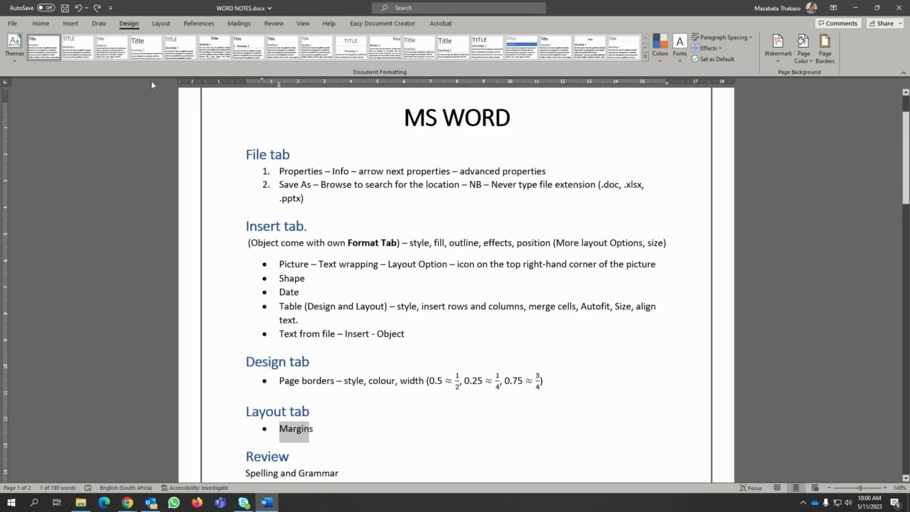
pyautogui.click(160, 24)
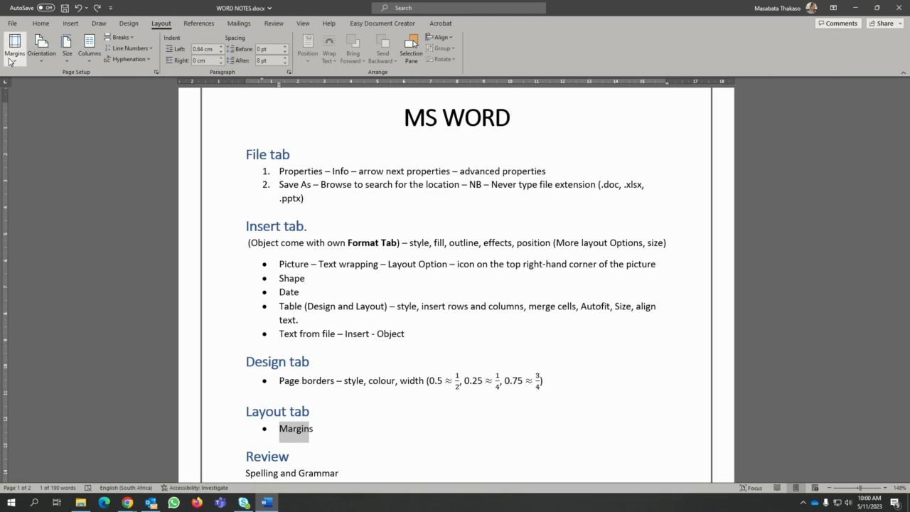
pyautogui.click(12, 54)
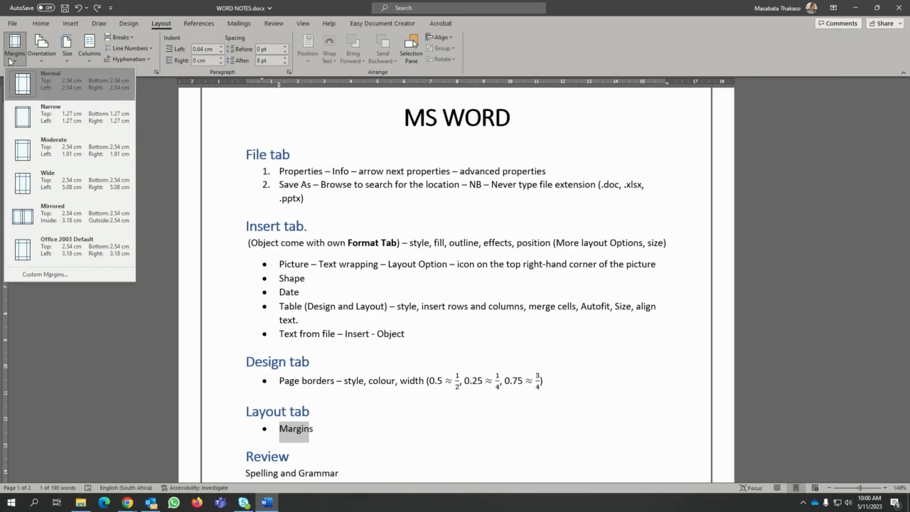
pyautogui.click(39, 275)
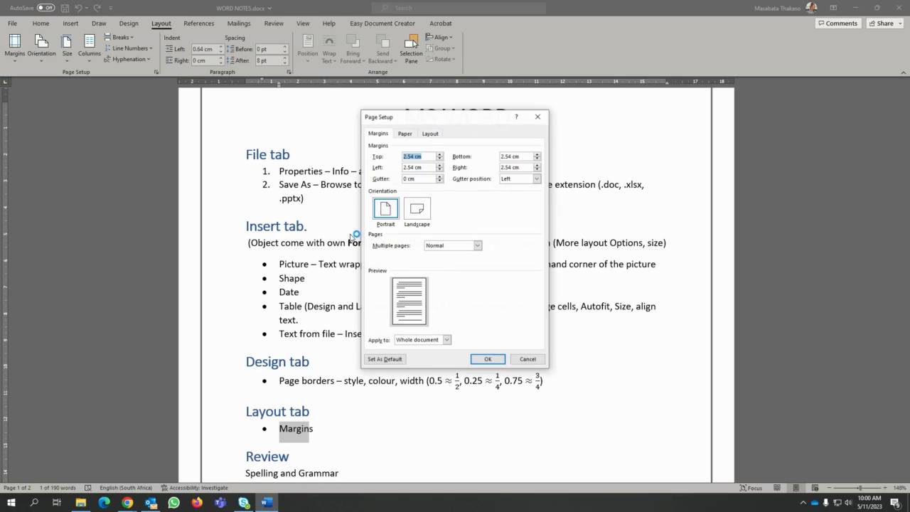
pyautogui.write('5')
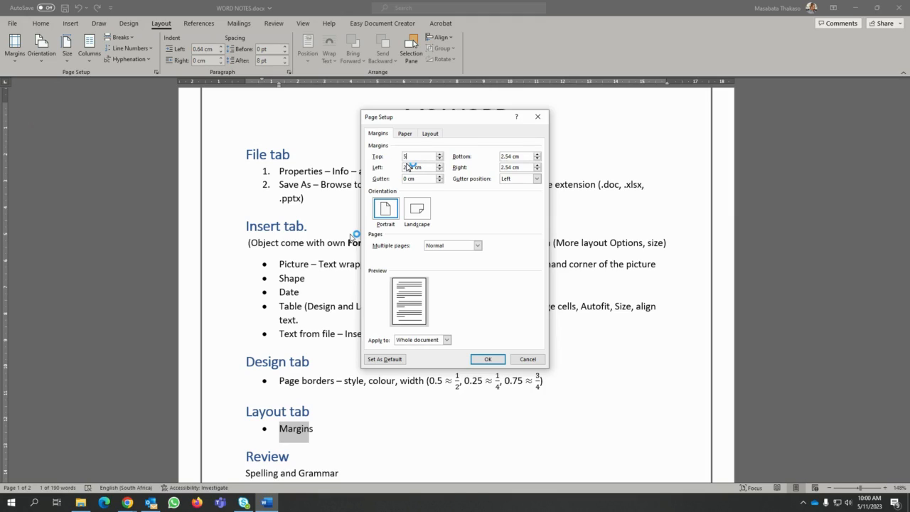
pyautogui.press('Tab')
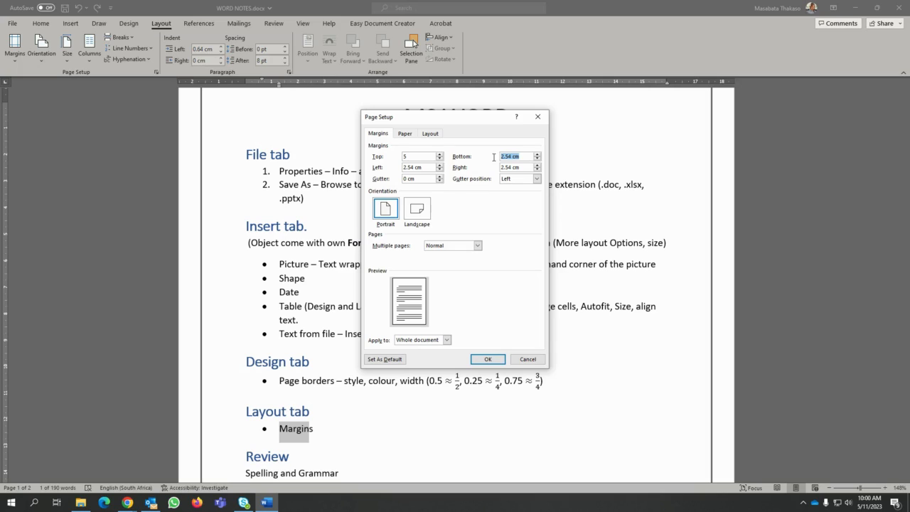
pyautogui.write('5')
pyautogui.press('Tab')
pyautogui.write('5')
pyautogui.press('Tab')
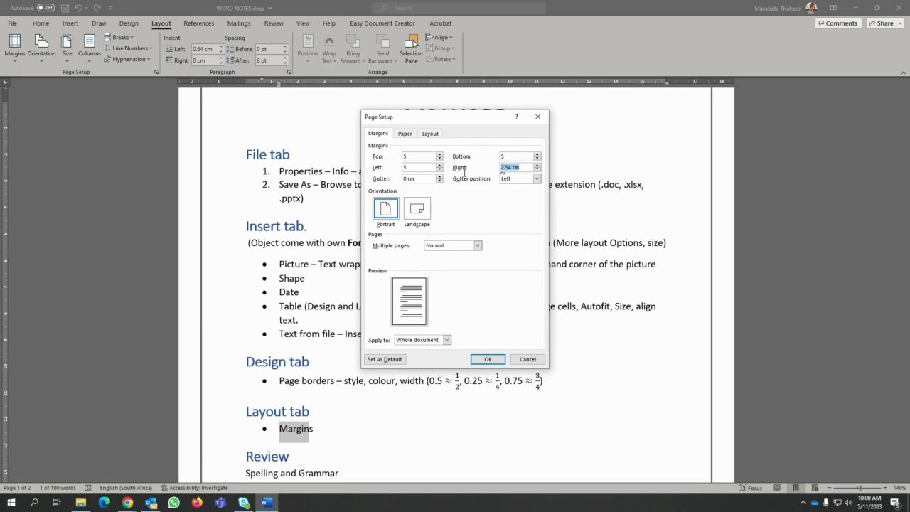
pyautogui.write('5')
pyautogui.click(496, 360)
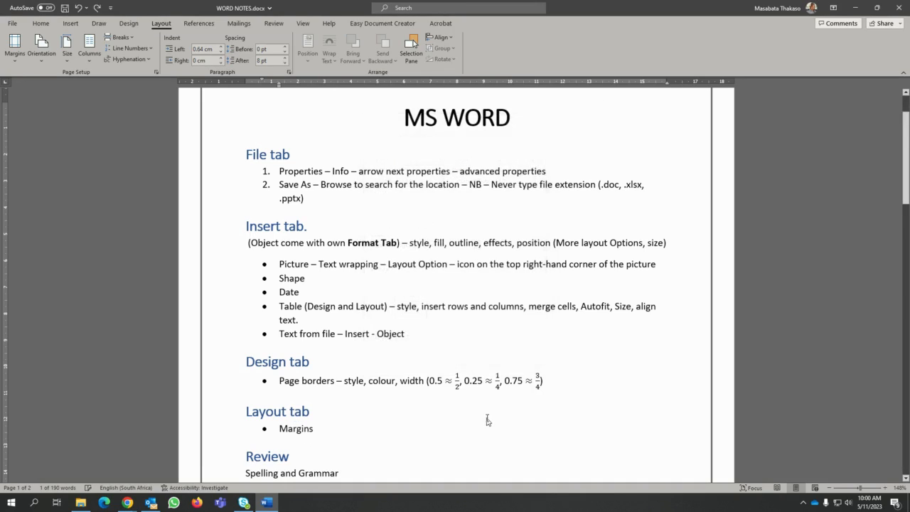
# Step: Check both pages with the 5 cm margins, undo the margin change and place the cursor in the MS WORD title
pyautogui.scroll(3, 362, 316)
pyautogui.scroll(1, 362, 315)
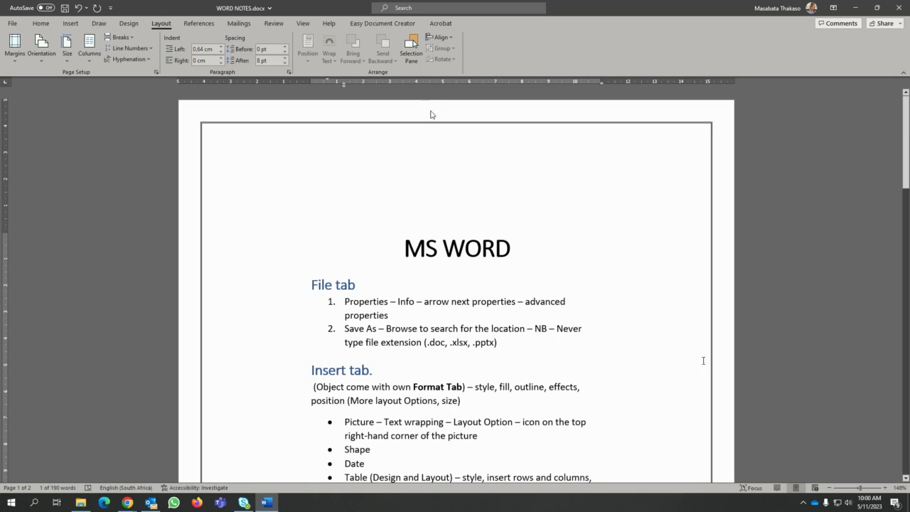
pyautogui.scroll(-15, 325, 340)
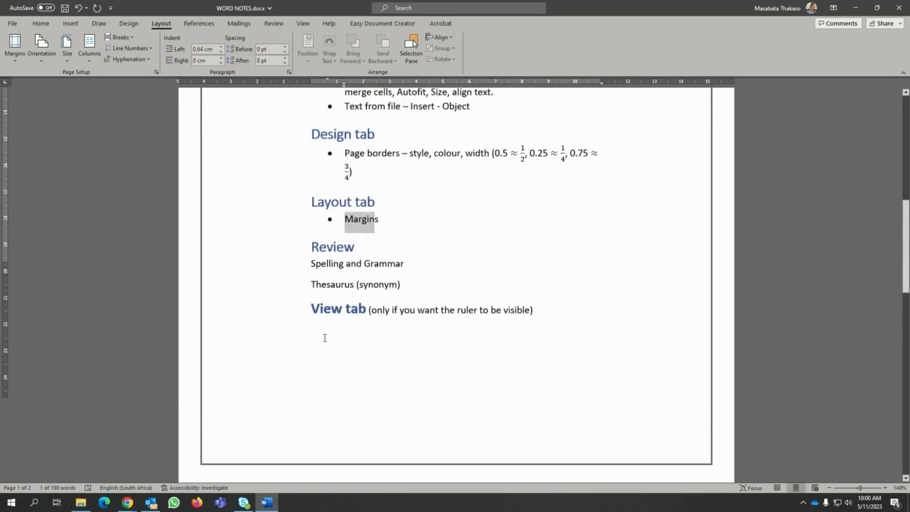
pyautogui.scroll(15, 324, 342)
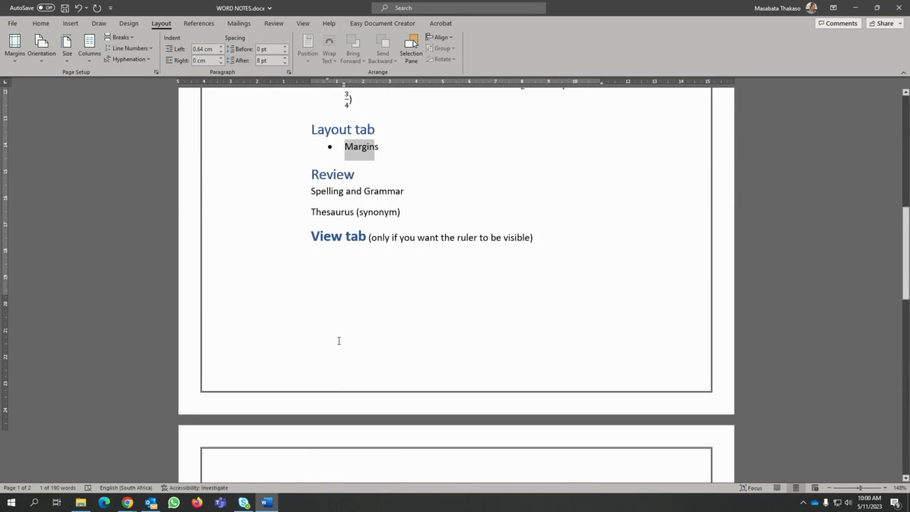
pyautogui.click(79, 8)
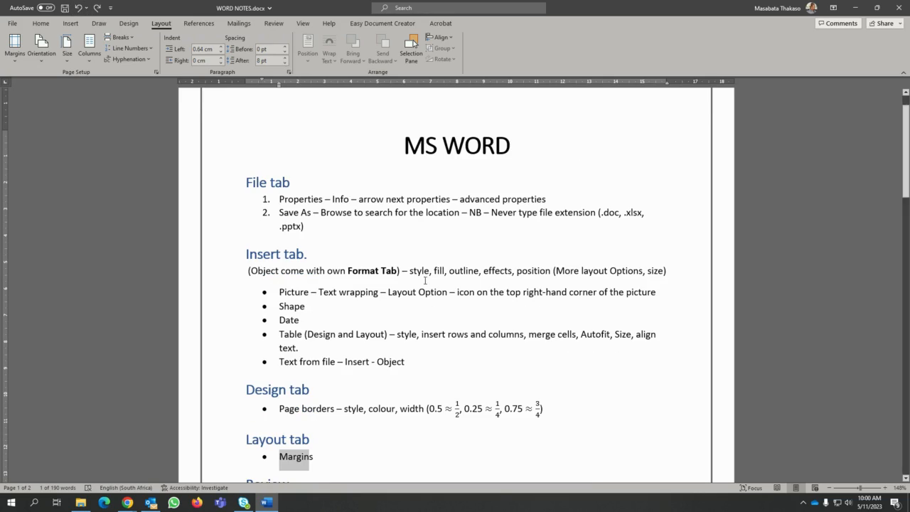
pyautogui.scroll(1, 431, 298)
pyautogui.click(441, 183)
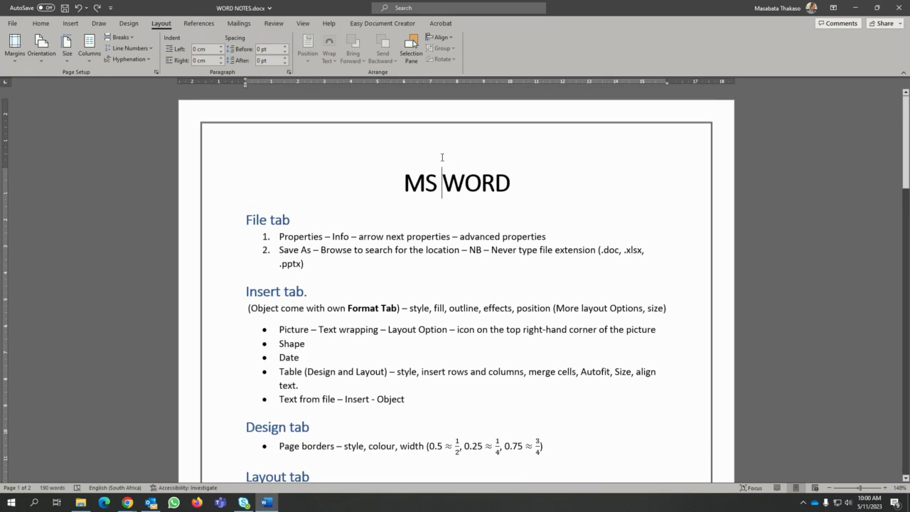
# Step: Highlight the Spelling and Grammar and Thesaurus (synonym) lines in the Review section of the notes, and clear the selection
pyautogui.scroll(-5, 241, 430)
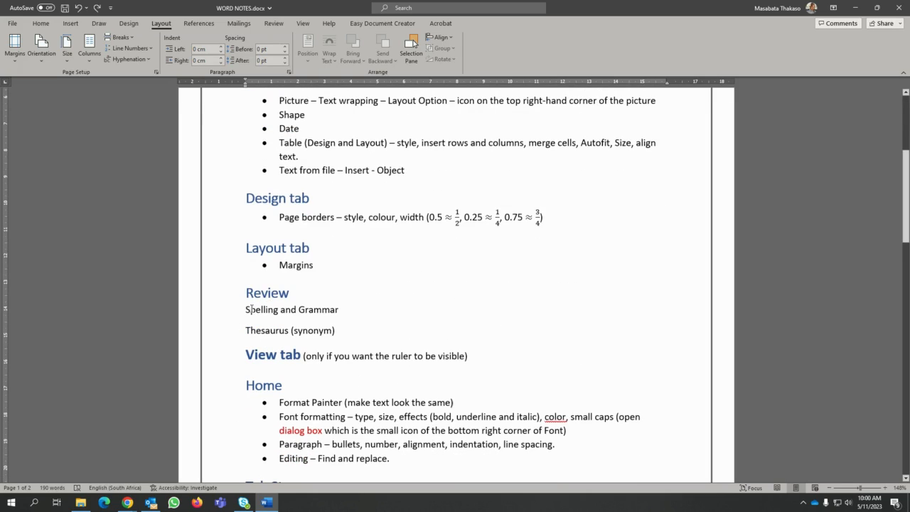
pyautogui.moveTo(246, 310); pyautogui.dragTo(322, 308)
pyautogui.moveTo(244, 330); pyautogui.dragTo(339, 330)
pyautogui.click(277, 331)
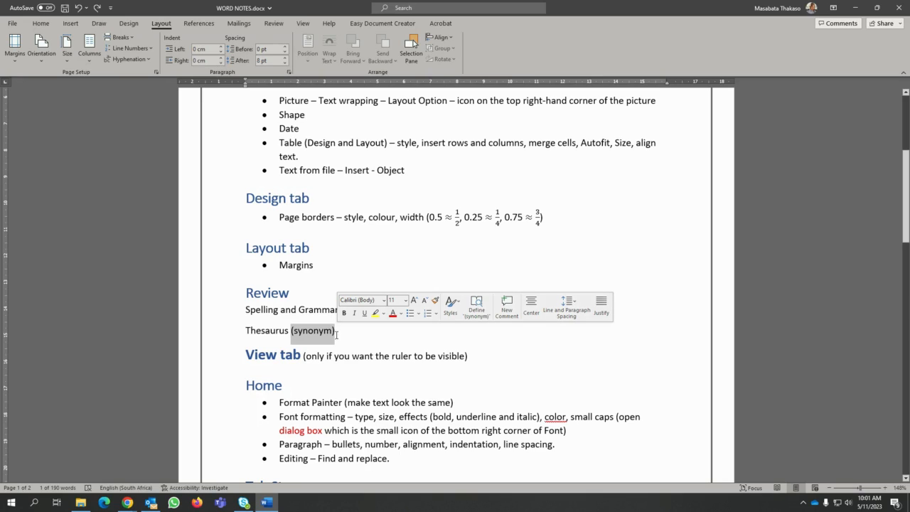
pyautogui.click(337, 333)
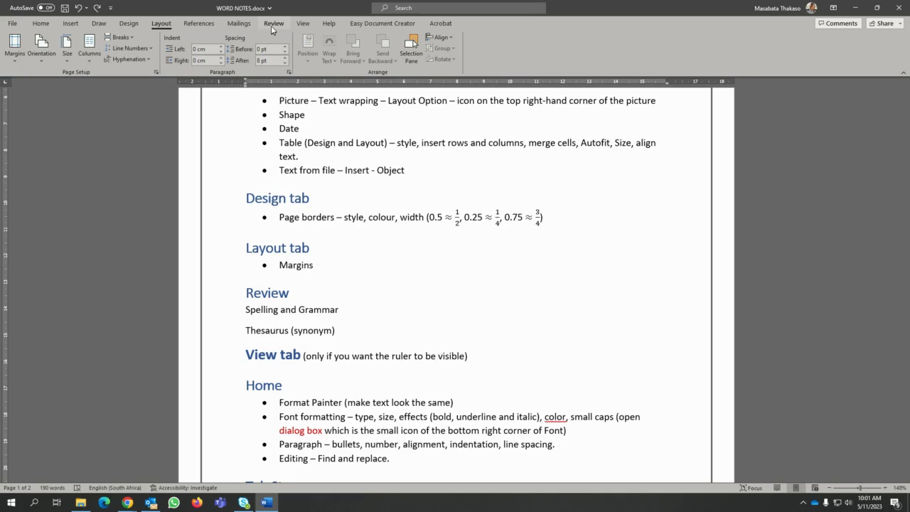
# Step: Look up the word "want" from the View tab line in the Thesaurus, and close the Thesaurus
pyautogui.click(273, 24)
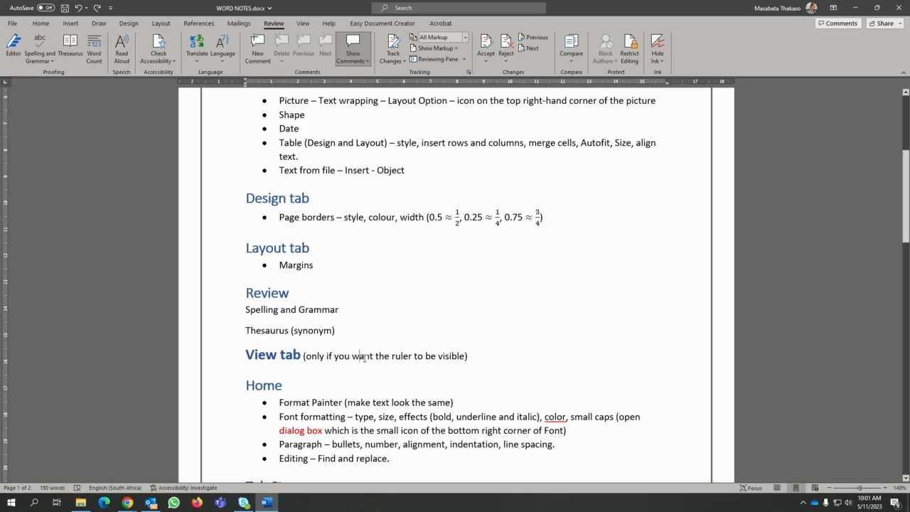
pyautogui.click(69, 47)
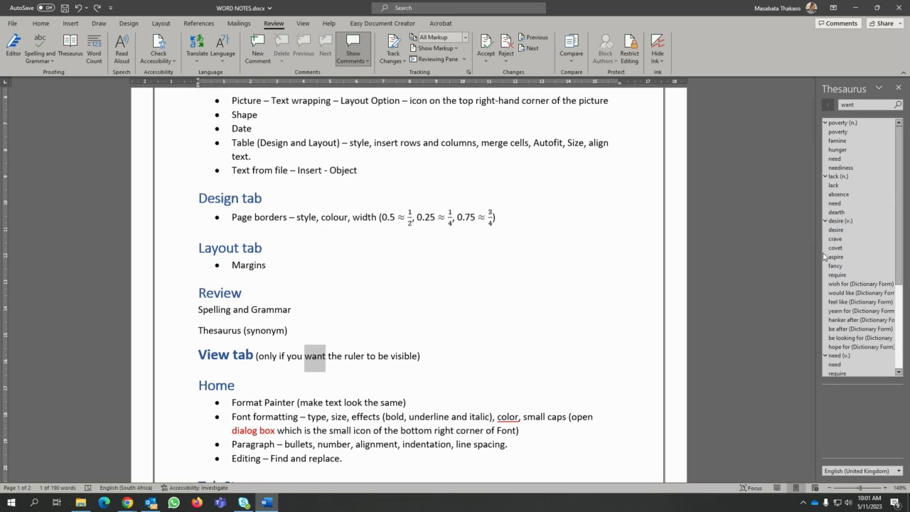
pyautogui.click(898, 89)
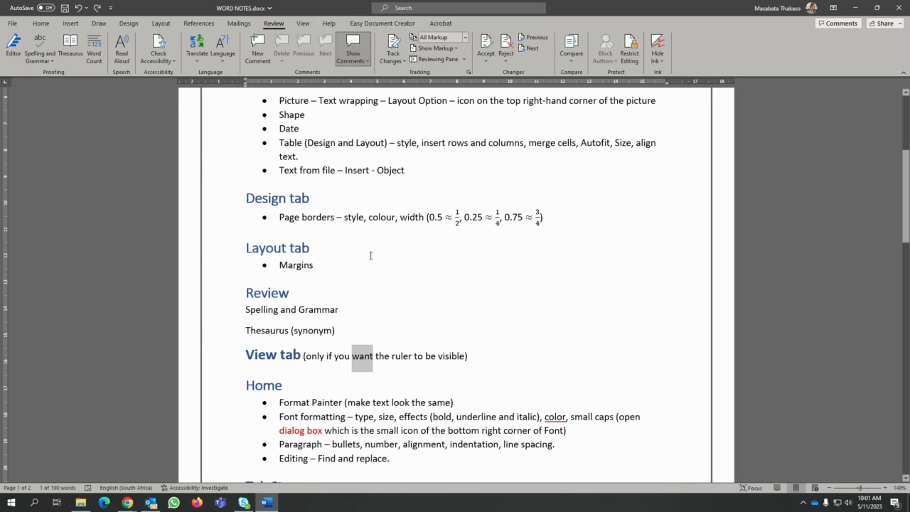
# Step: View the quick synonym suggestions for the selected word "want" and dismiss them without replacing the word
pyautogui.rightClick(363, 363)
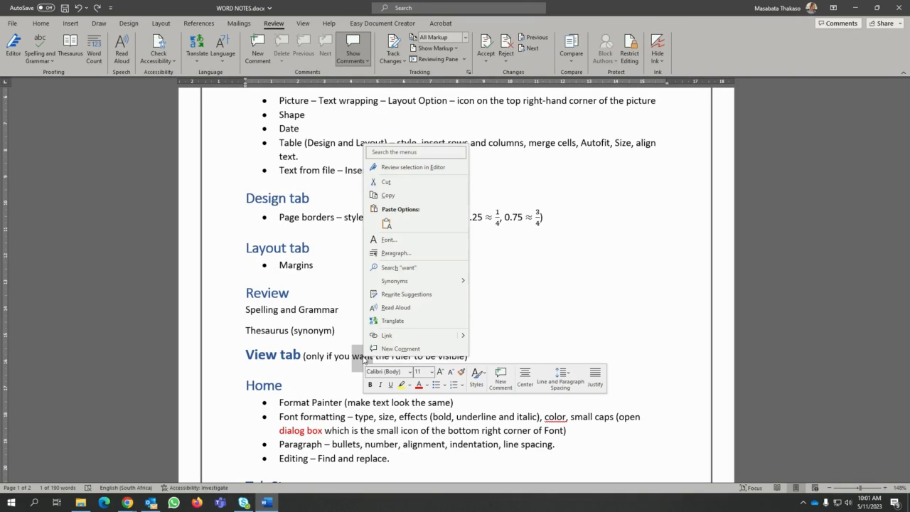
pyautogui.moveTo(411, 280)
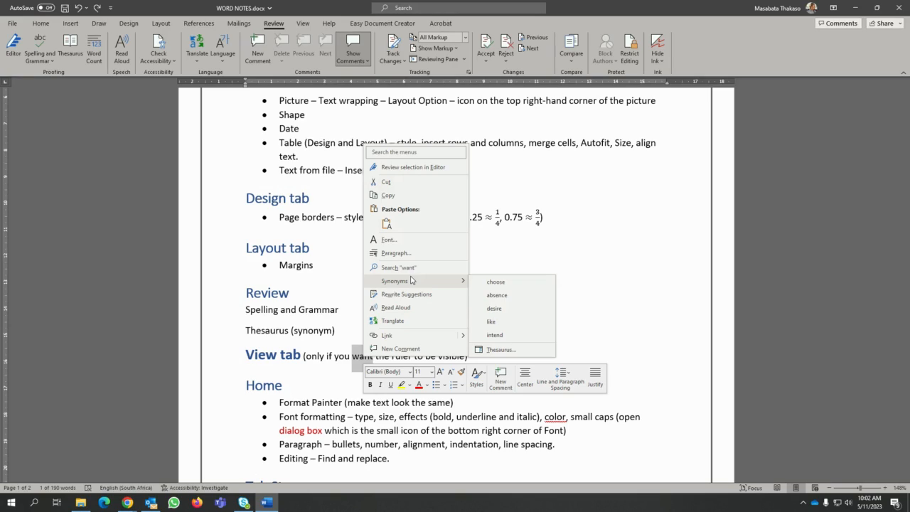
pyautogui.click(622, 316)
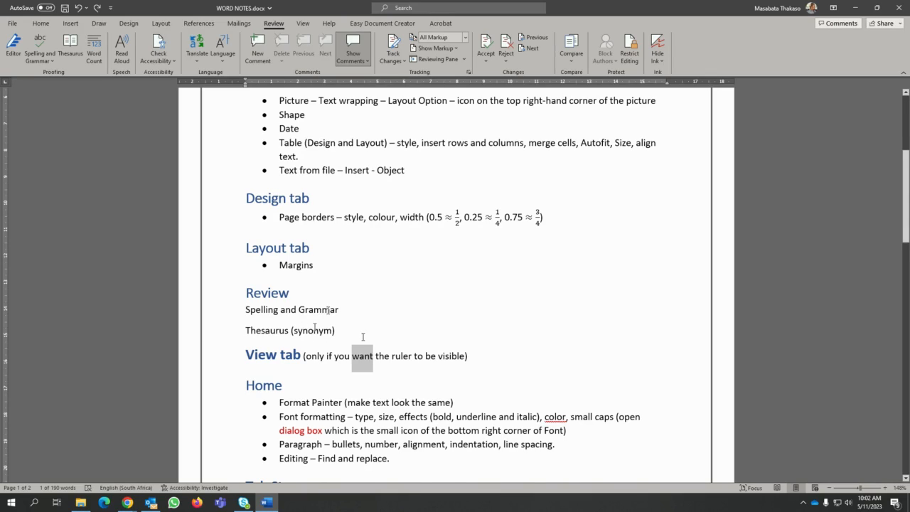
# Step: Hide the ruler and show it again
pyautogui.scroll(-1, 363, 337)
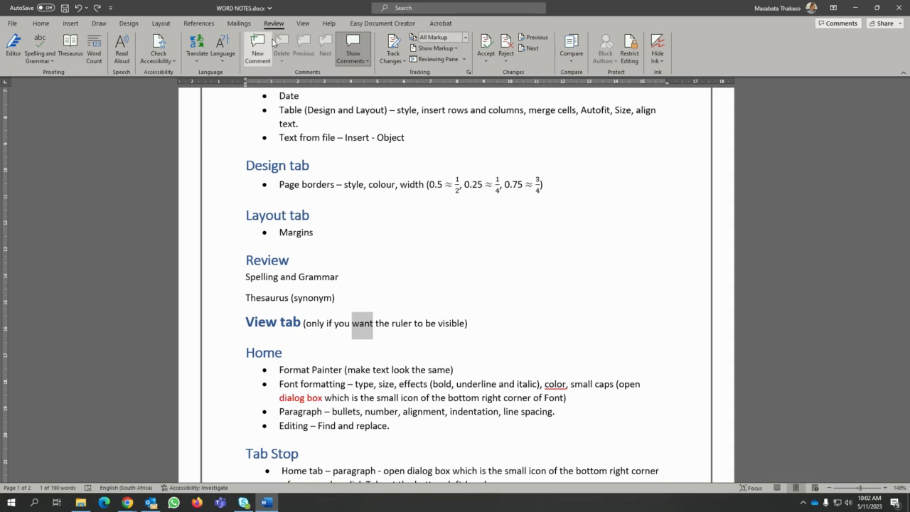
pyautogui.click(303, 26)
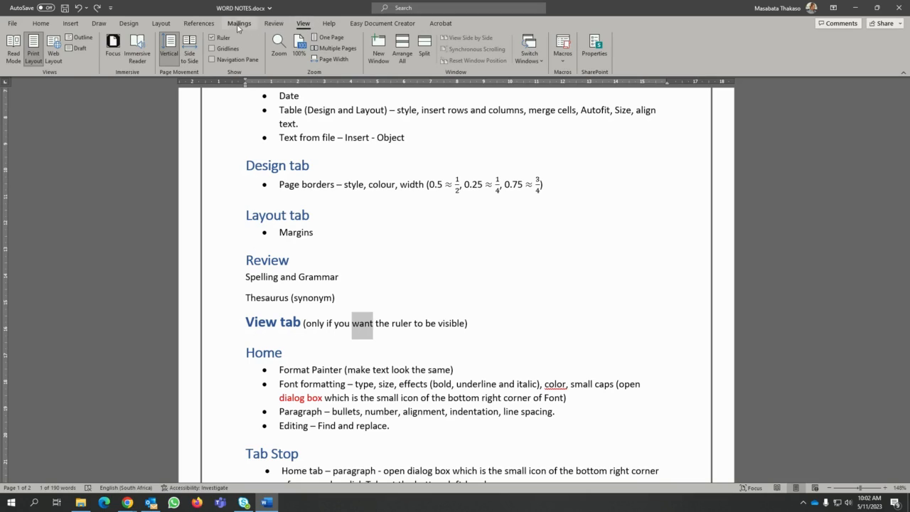
pyautogui.click(211, 37)
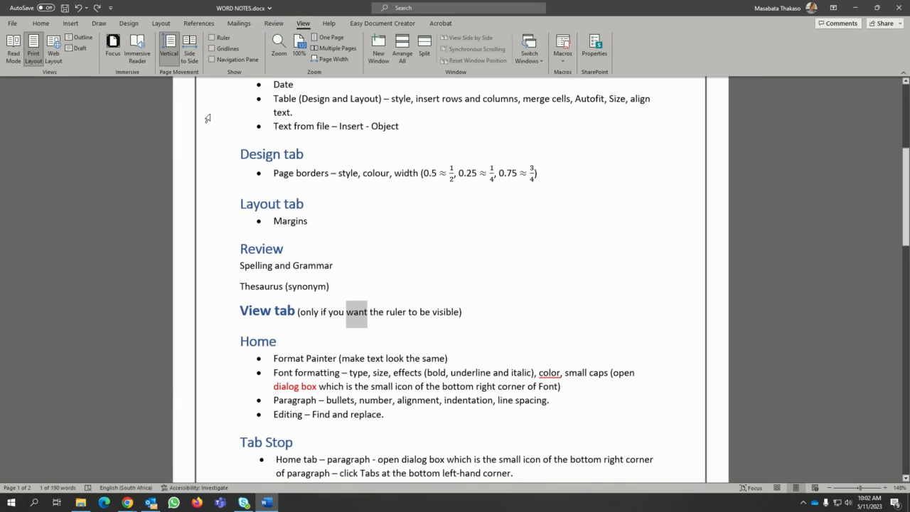
pyautogui.click(211, 38)
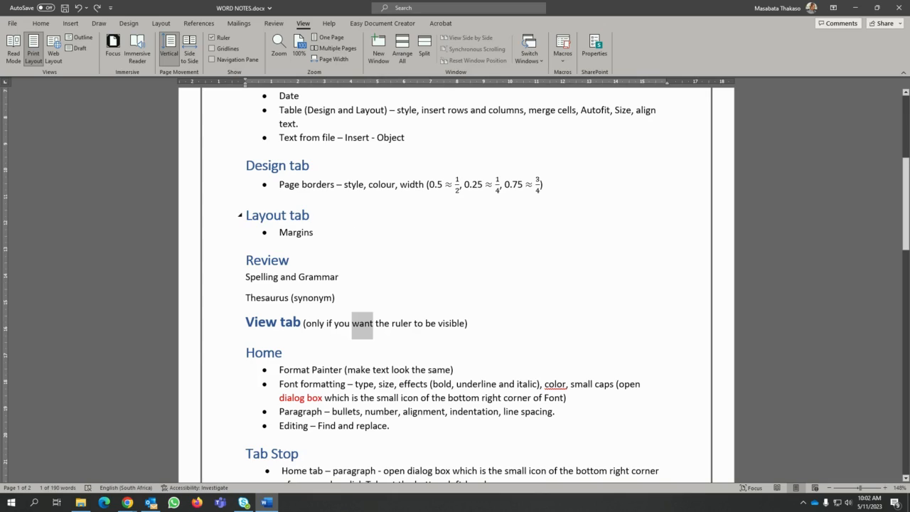
# Step: Select the Home heading in the notes and browse the available fonts, closing the list without applying one
pyautogui.scroll(-3, 351, 229)
pyautogui.scroll(-2, 277, 254)
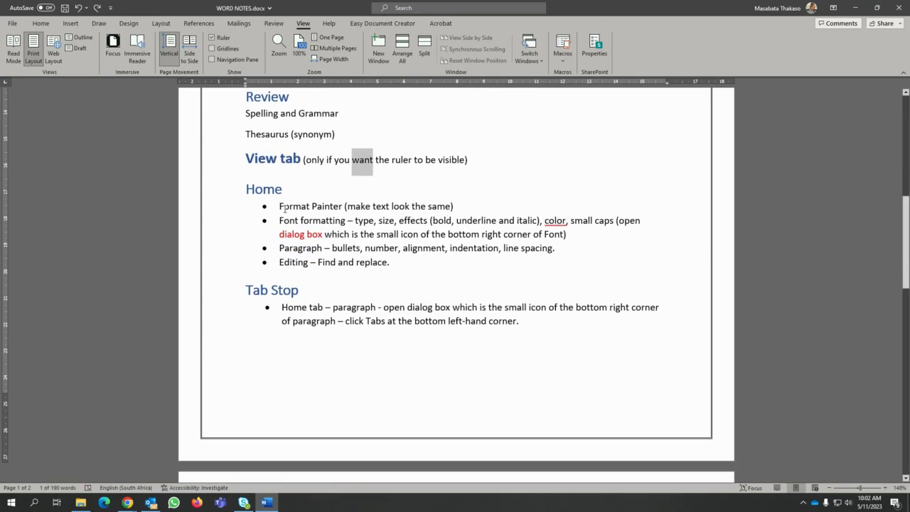
pyautogui.click(42, 24)
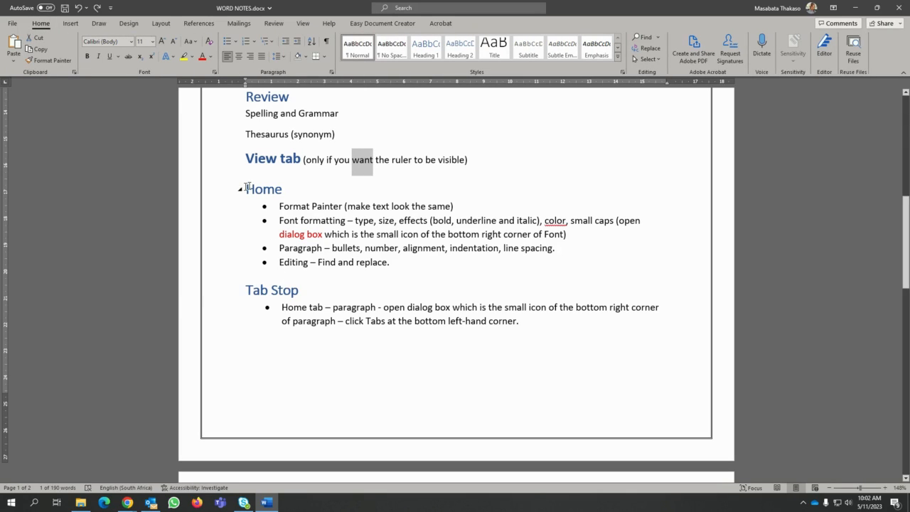
pyautogui.moveTo(246, 188); pyautogui.dragTo(290, 189)
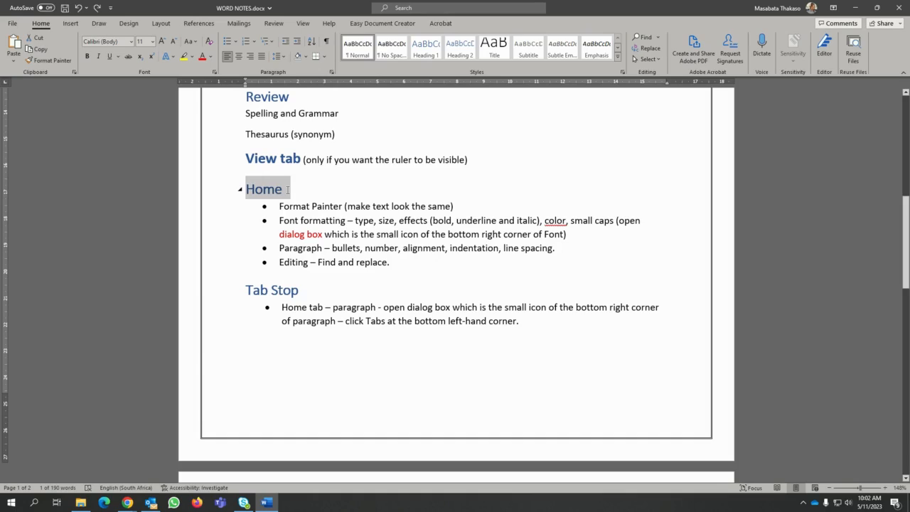
pyautogui.click(124, 42)
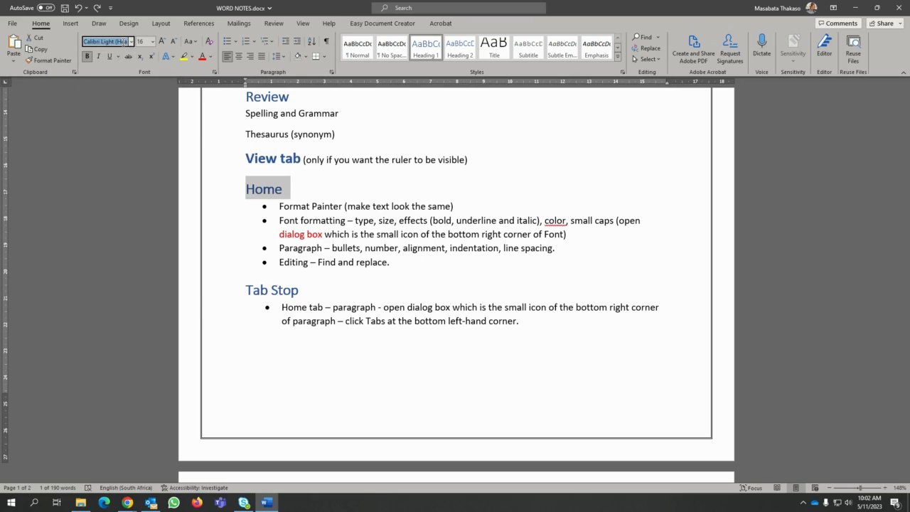
pyautogui.write('Times New Roma')
pyautogui.click(131, 43)
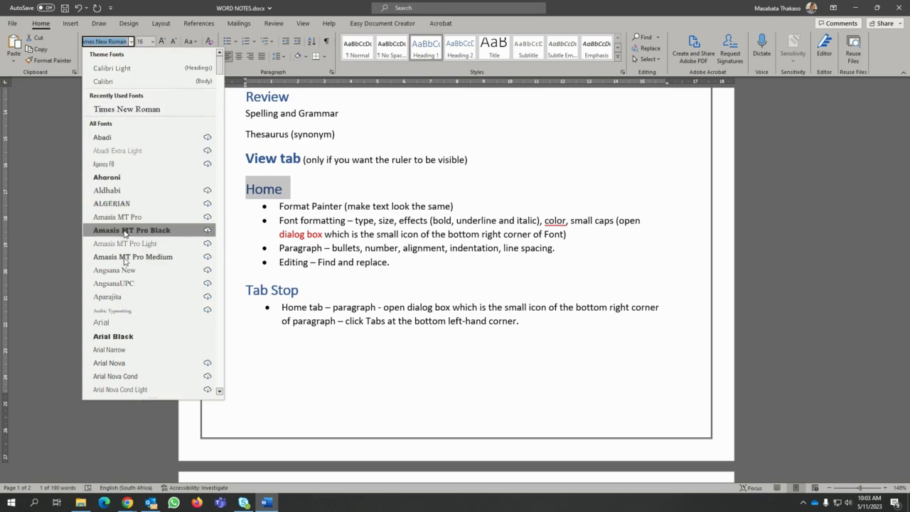
pyautogui.scroll(-20, 131, 297)
pyautogui.scroll(-10, 130, 292)
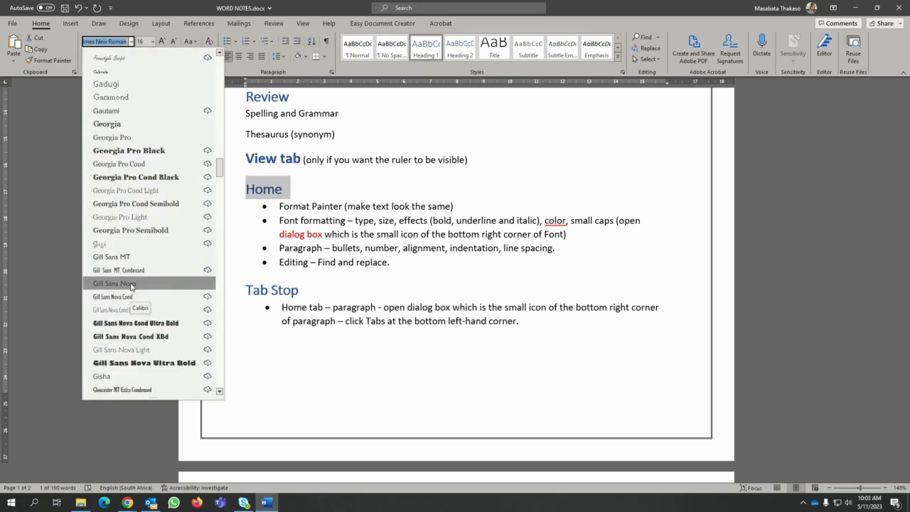
pyautogui.scroll(20, 133, 213)
pyautogui.scroll(6, 135, 199)
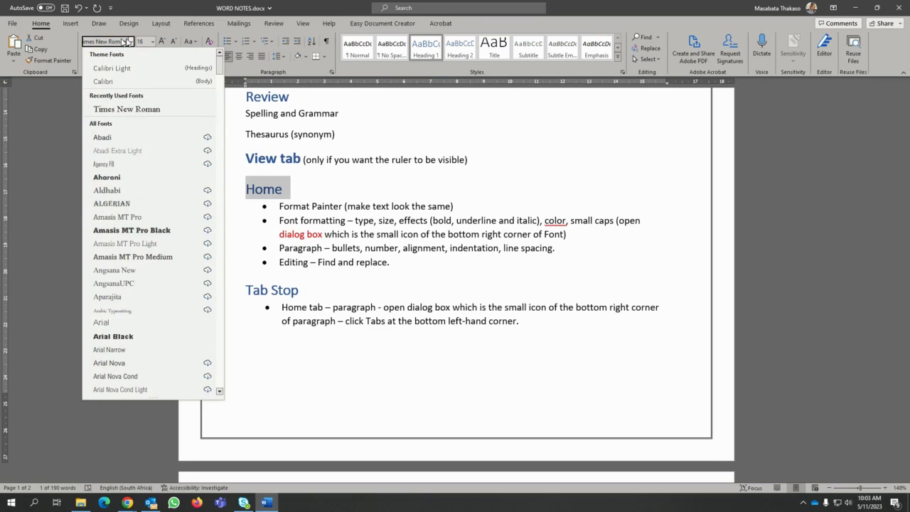
pyautogui.click(126, 42)
pyautogui.click(128, 44)
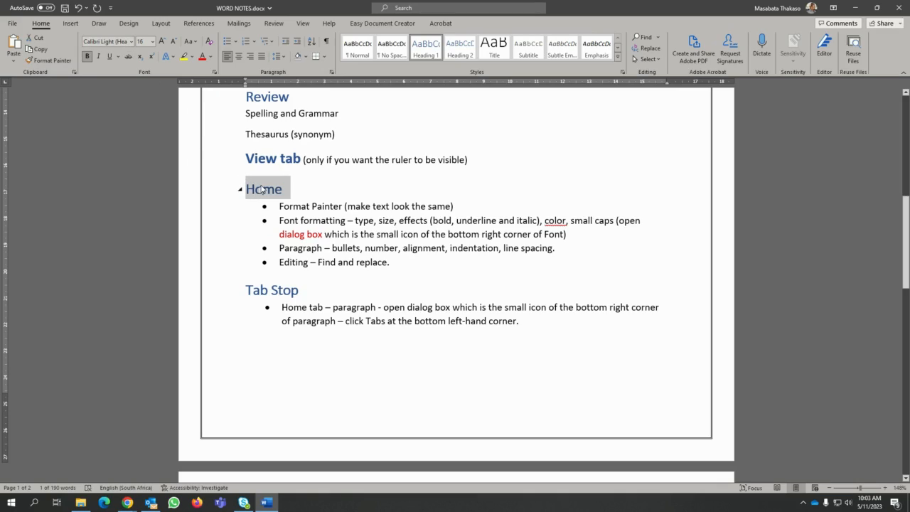
# Step: Set the Home heading's font to Times New Roman and its size to 14
pyautogui.click(123, 43)
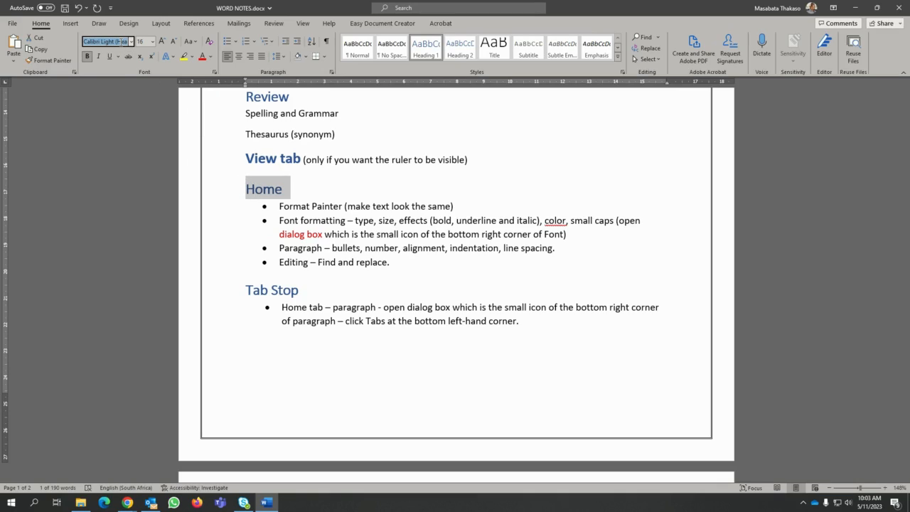
pyautogui.write('Times New Roma')
pyautogui.press('Return')
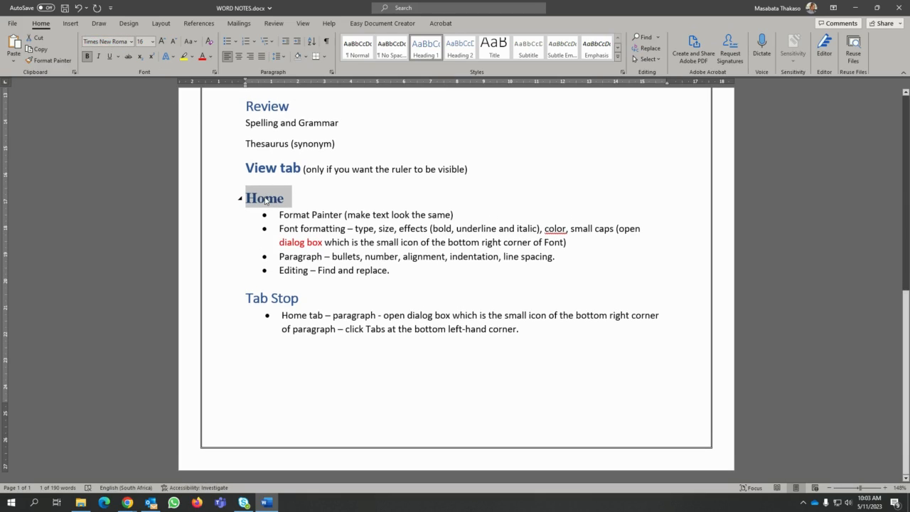
pyautogui.click(152, 42)
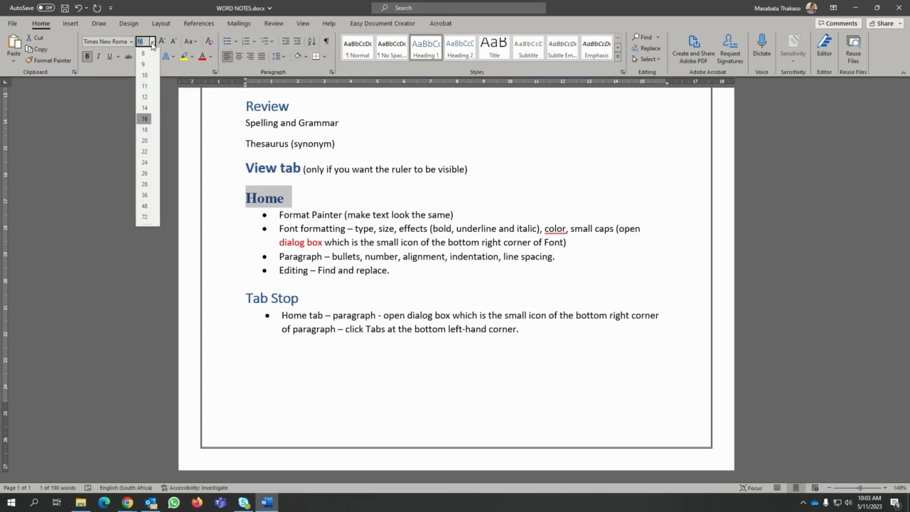
pyautogui.click(145, 108)
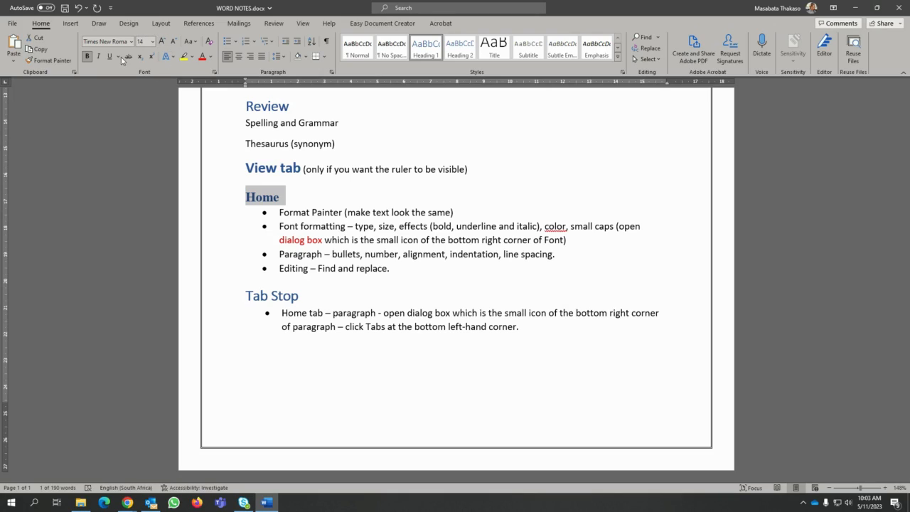
# Step: Format the Home heading as italic and underlined, with a yellow highlight and red text
pyautogui.click(99, 56)
pyautogui.click(109, 57)
pyautogui.click(171, 58)
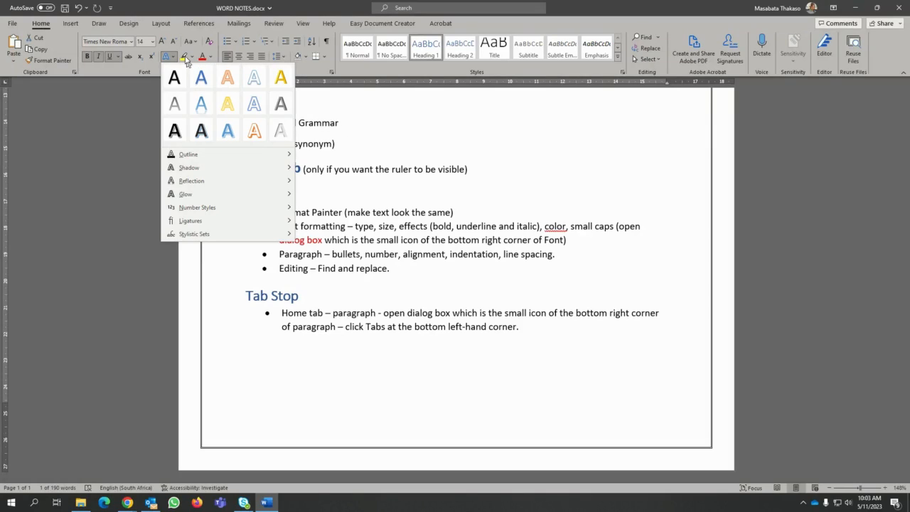
pyautogui.click(172, 58)
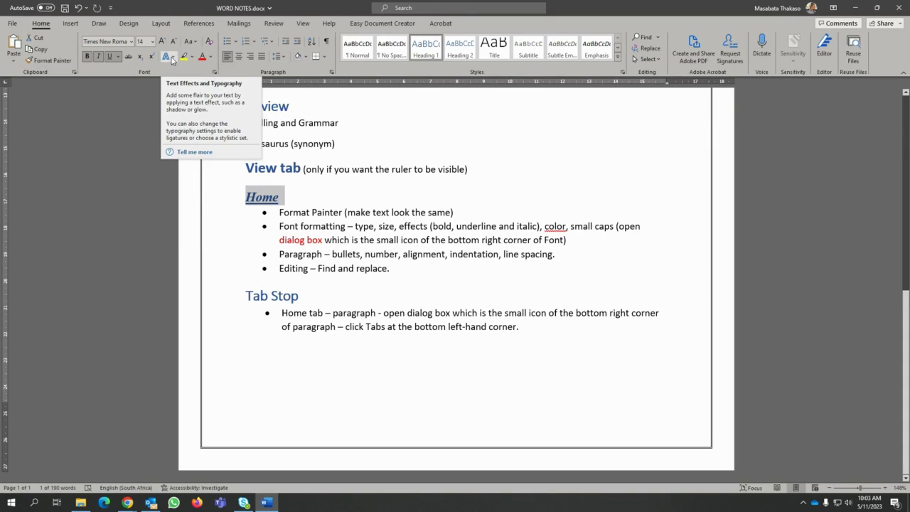
pyautogui.click(184, 58)
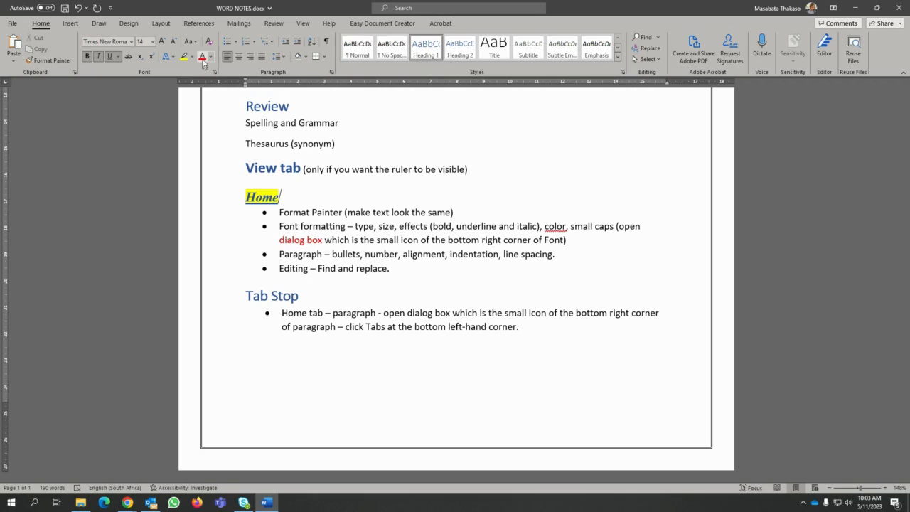
pyautogui.click(237, 198)
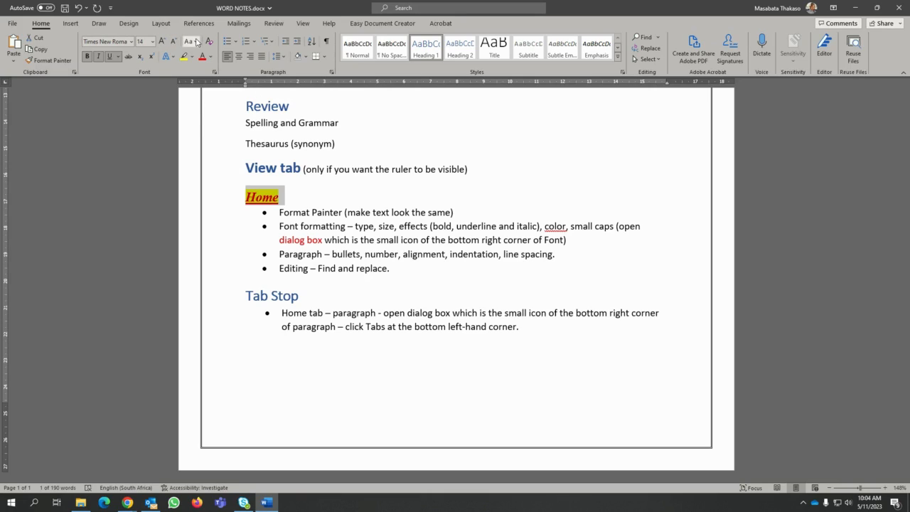
# Step: View the change case options without choosing one, and apply the Small caps effect to the Home heading
pyautogui.click(191, 42)
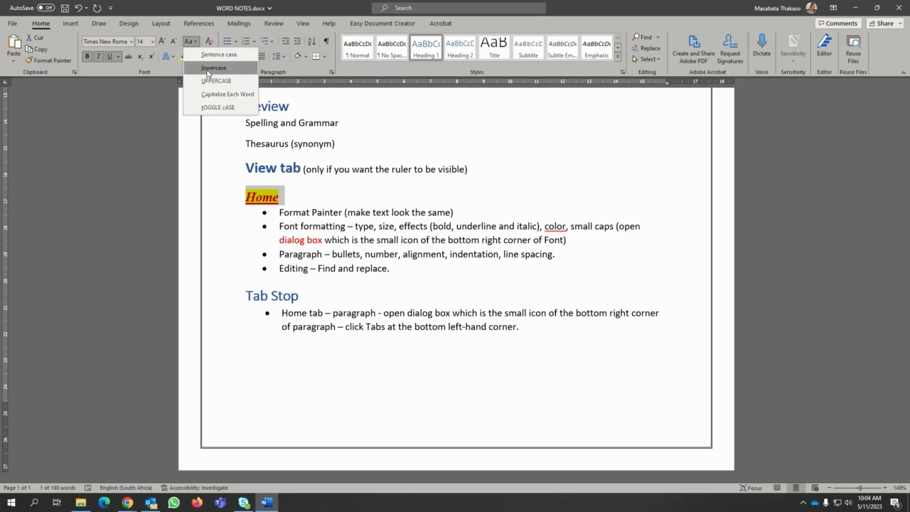
pyautogui.click(162, 72)
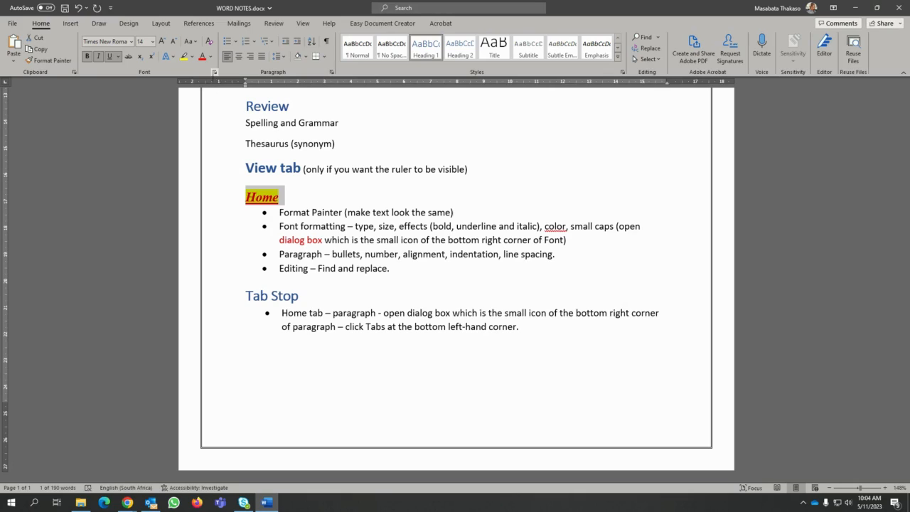
pyautogui.click(214, 73)
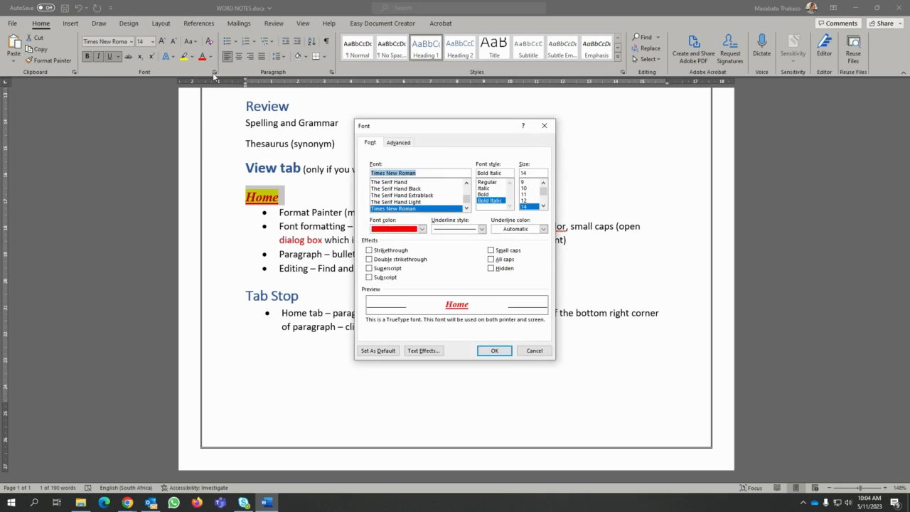
pyautogui.click(493, 252)
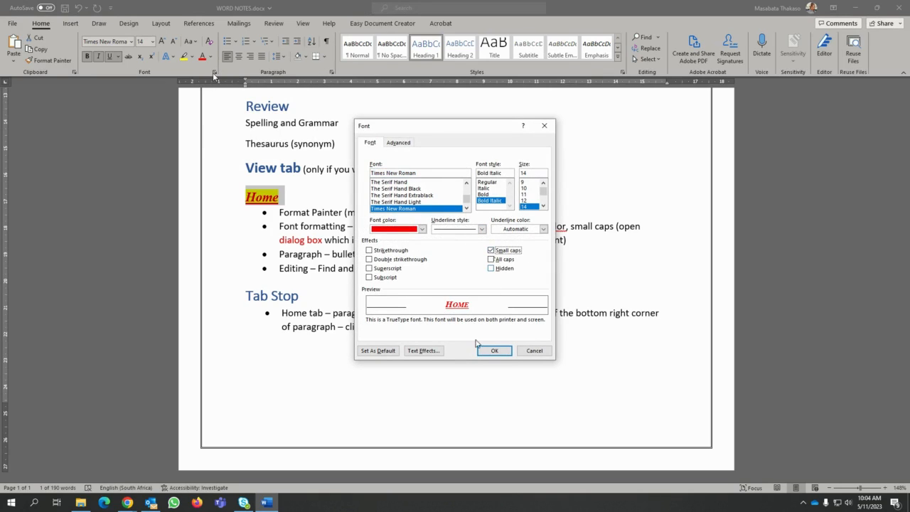
pyautogui.click(495, 352)
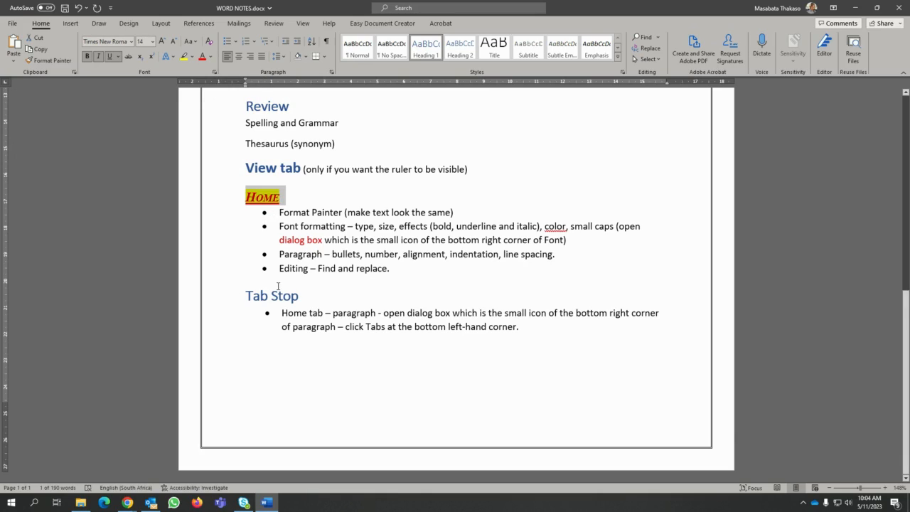
# Step: Copy the Home heading's formatting onto the Tab Stop heading with Format Painter
pyautogui.click(247, 297)
pyautogui.click(40, 64)
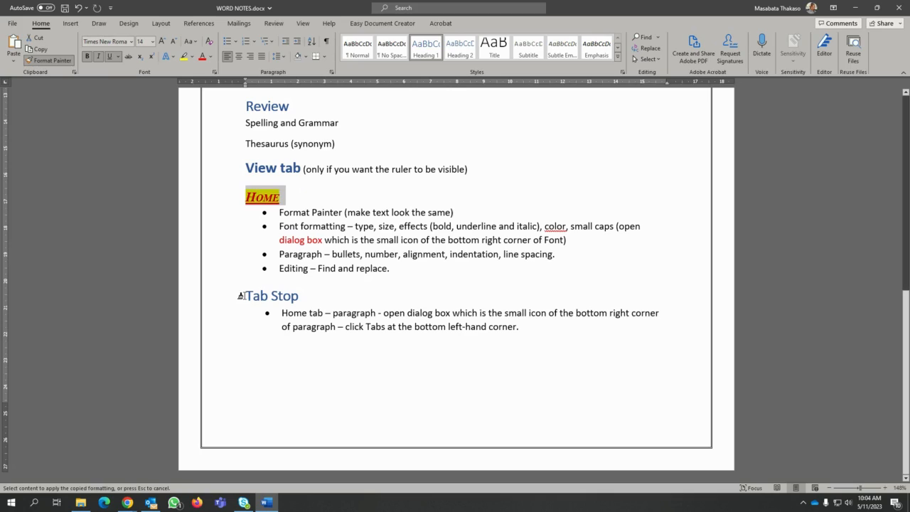
pyautogui.moveTo(240, 296); pyautogui.dragTo(306, 301)
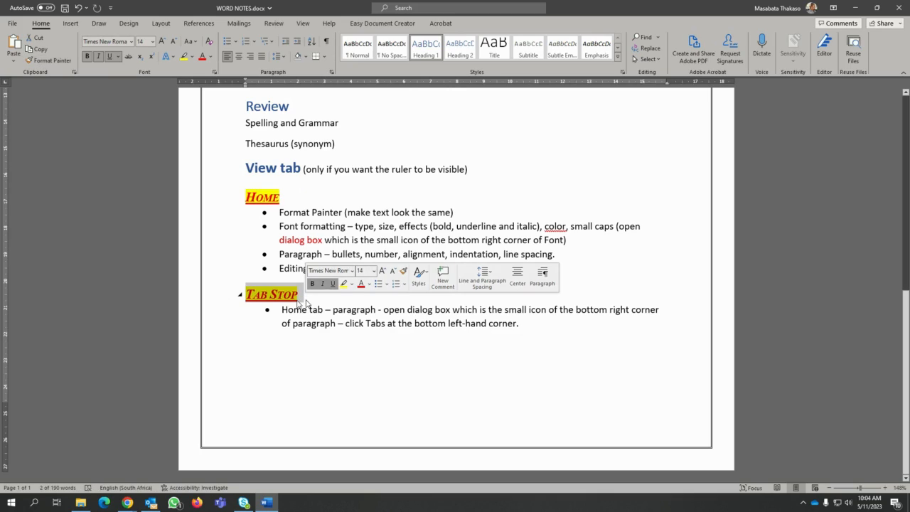
# Step: Apply the Tab Stop heading's formatting to both the View tab and Review headings with Format Painter, and turn the painter off
pyautogui.click(50, 61)
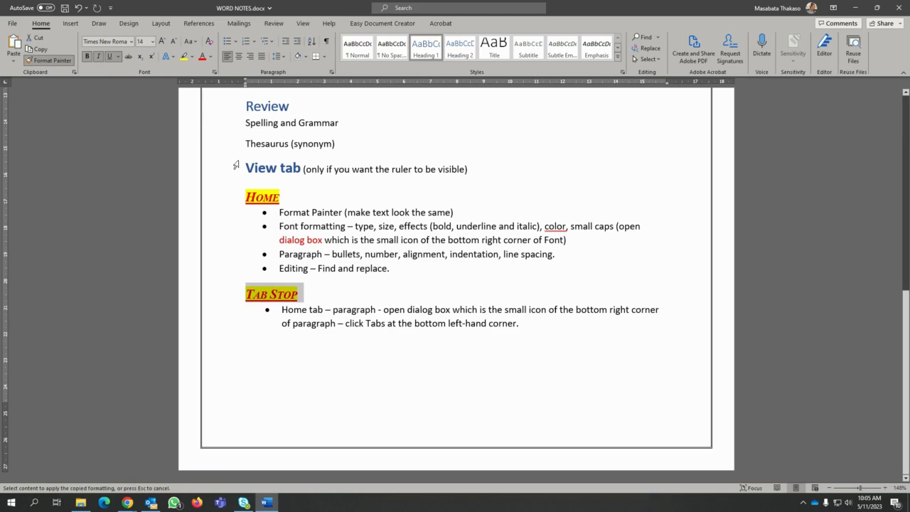
pyautogui.moveTo(244, 169); pyautogui.dragTo(301, 169)
pyautogui.moveTo(245, 107); pyautogui.dragTo(290, 111)
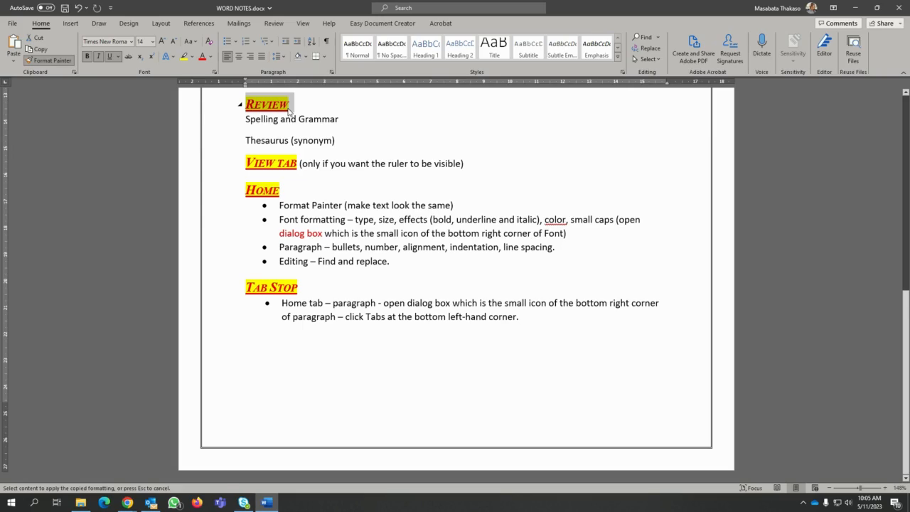
pyautogui.press('Escape')
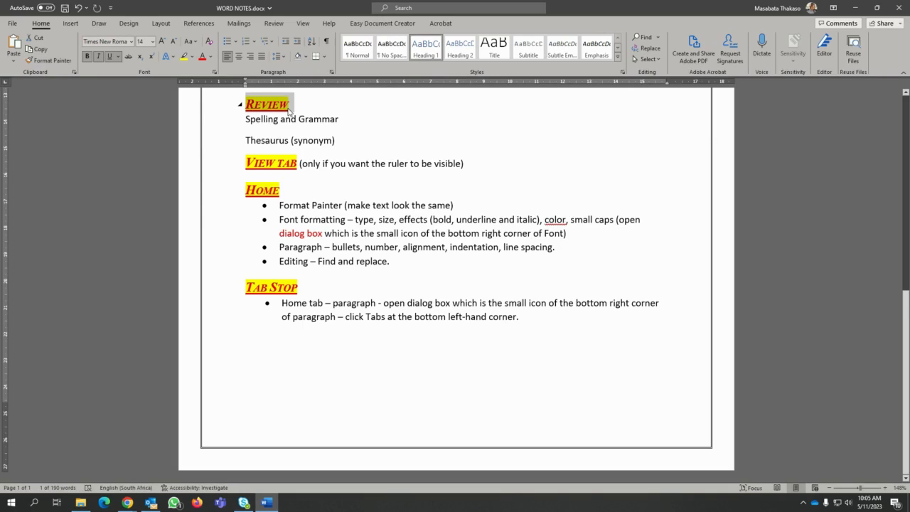
# Step: Change the bullets of the four items under Home to hollow circles, and convert the list to 1., 2., 3. numbering
pyautogui.click(354, 316)
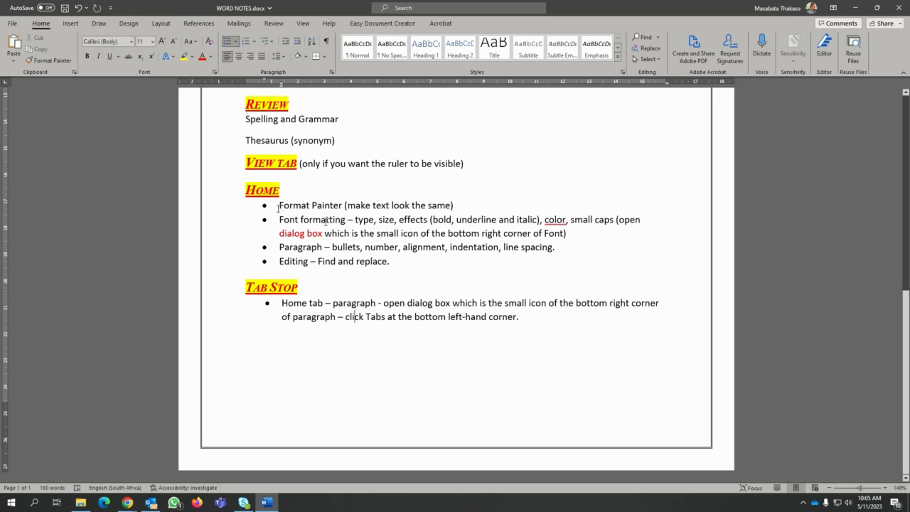
pyautogui.moveTo(279, 206); pyautogui.dragTo(401, 260)
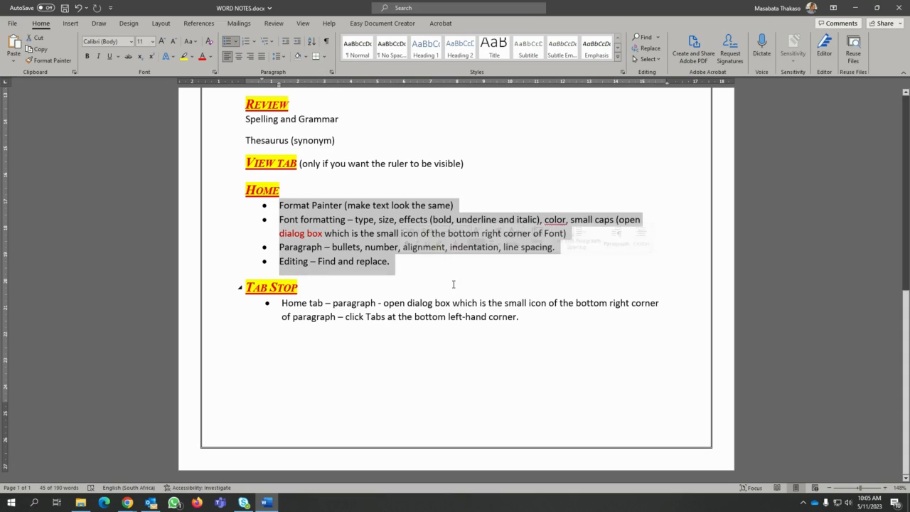
pyautogui.click(238, 42)
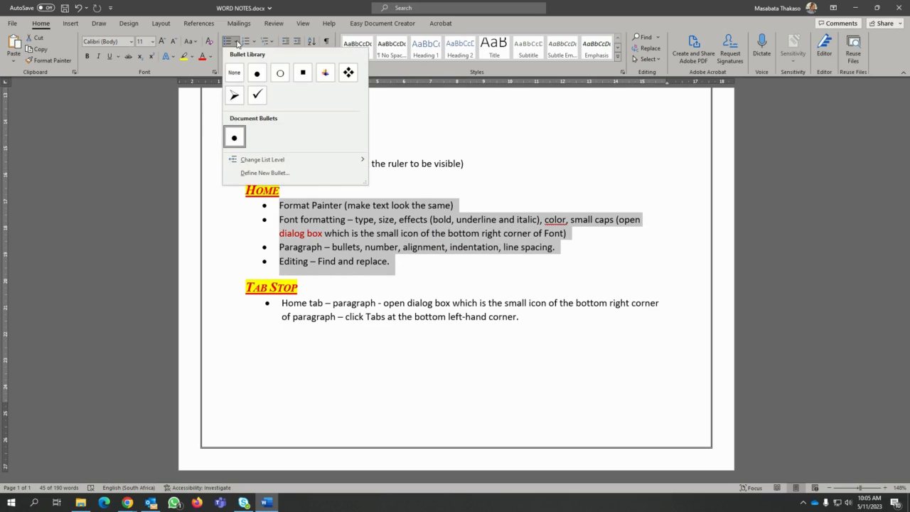
pyautogui.click(281, 73)
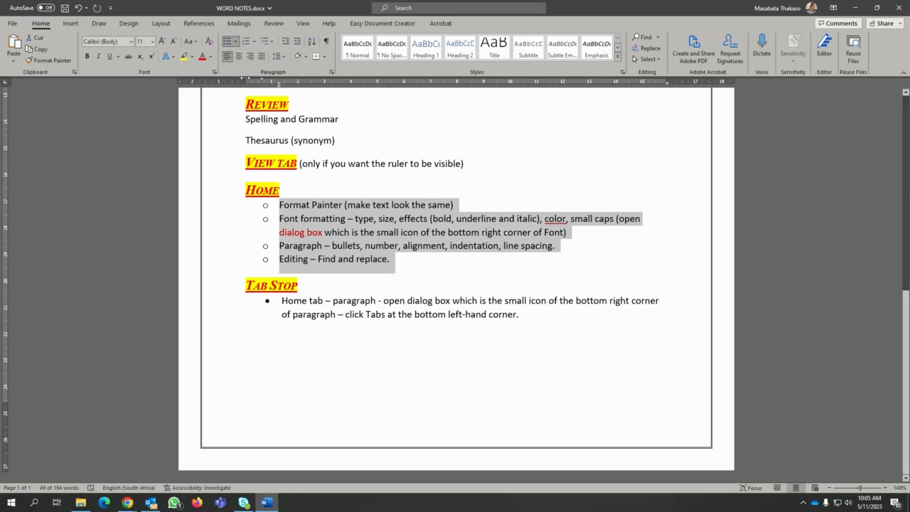
pyautogui.click(254, 43)
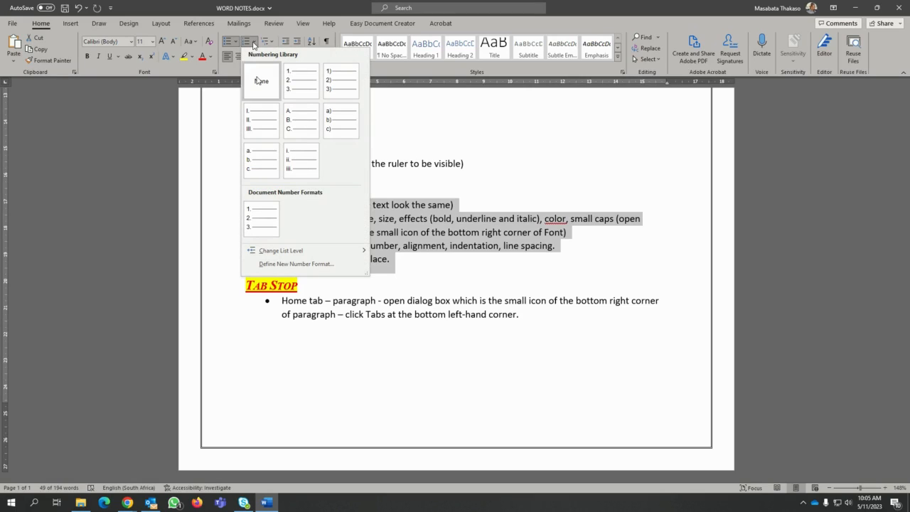
pyautogui.click(290, 84)
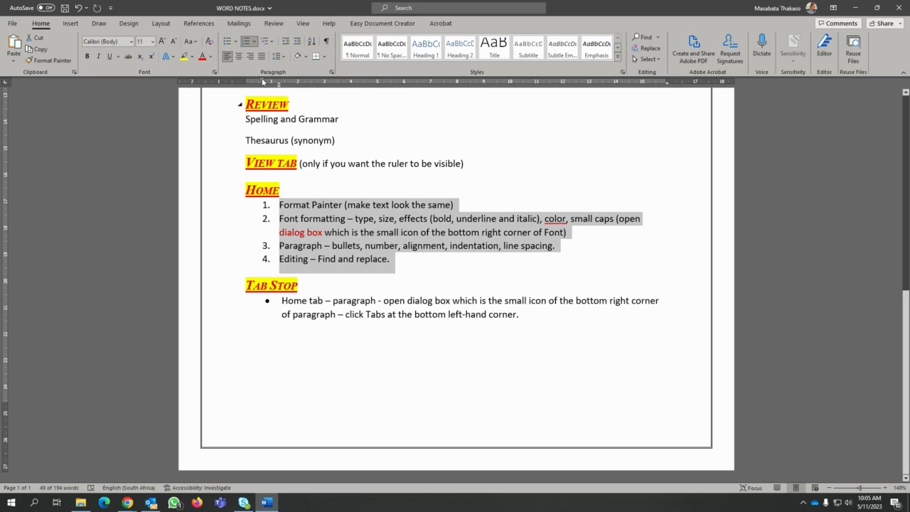
# Step: Increase the indent of the numbered Home list by three levels, and decrease it by four levels
pyautogui.click(297, 46)
pyautogui.click(297, 45)
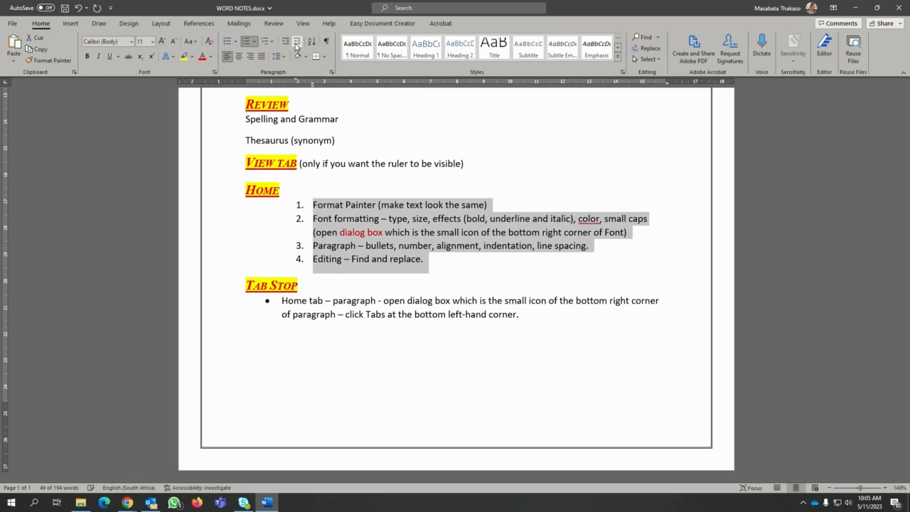
pyautogui.click(297, 46)
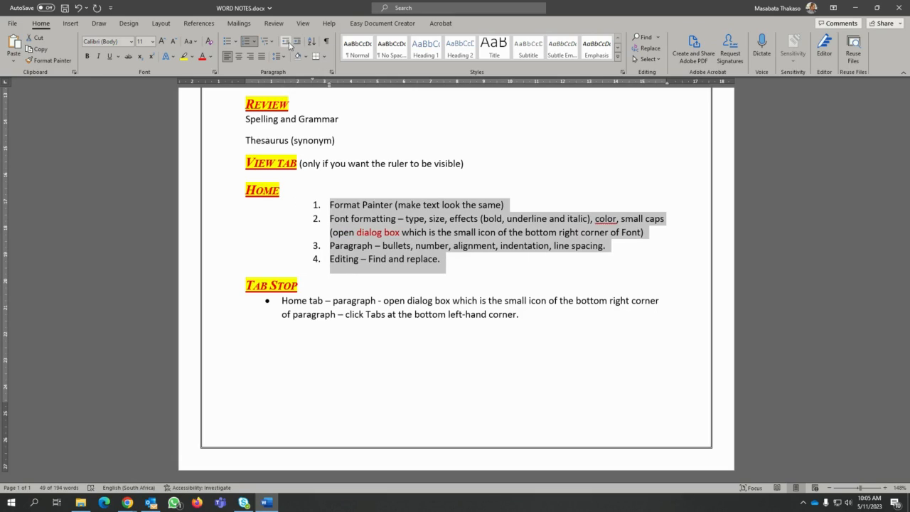
pyautogui.click(286, 45)
pyautogui.click(286, 45)
pyautogui.click(286, 45)
pyautogui.click(286, 45)
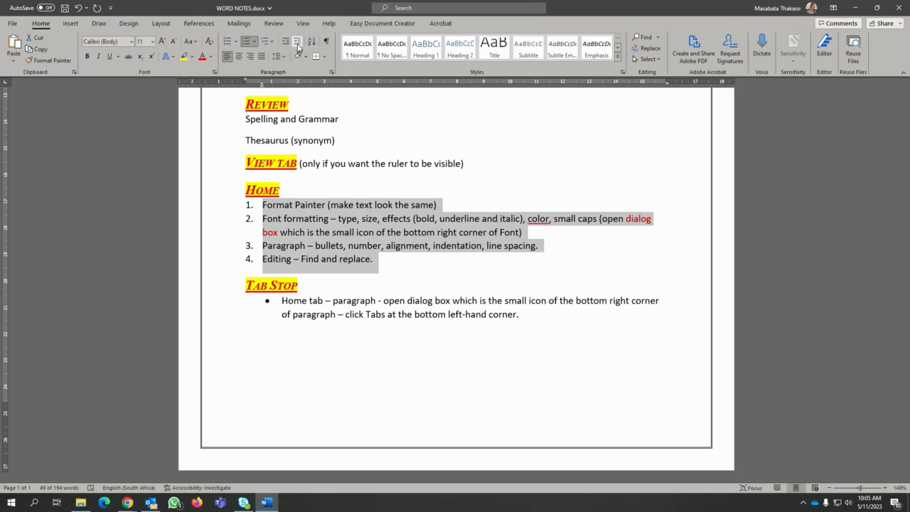
# Step: Increase the numbered Home list's indent by one level, and set the Home heading's alignment to centred, right and finally justified
pyautogui.click(298, 46)
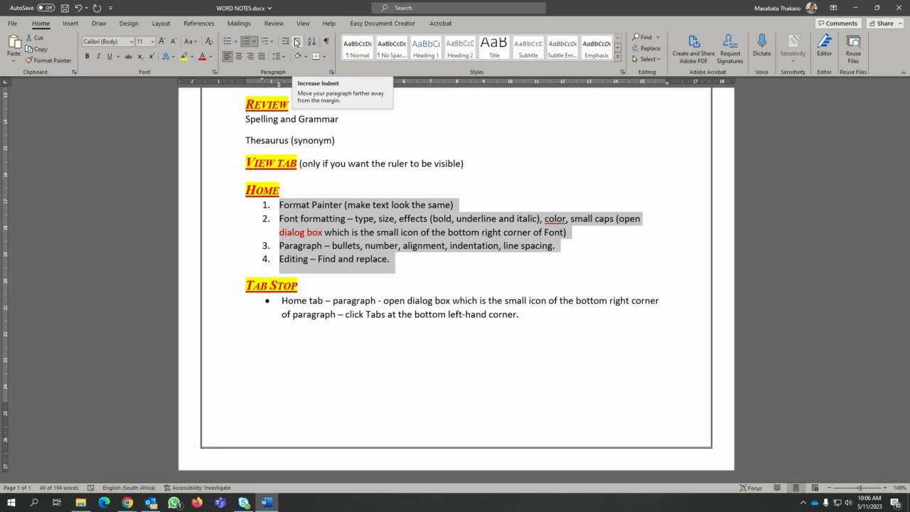
pyautogui.click(265, 188)
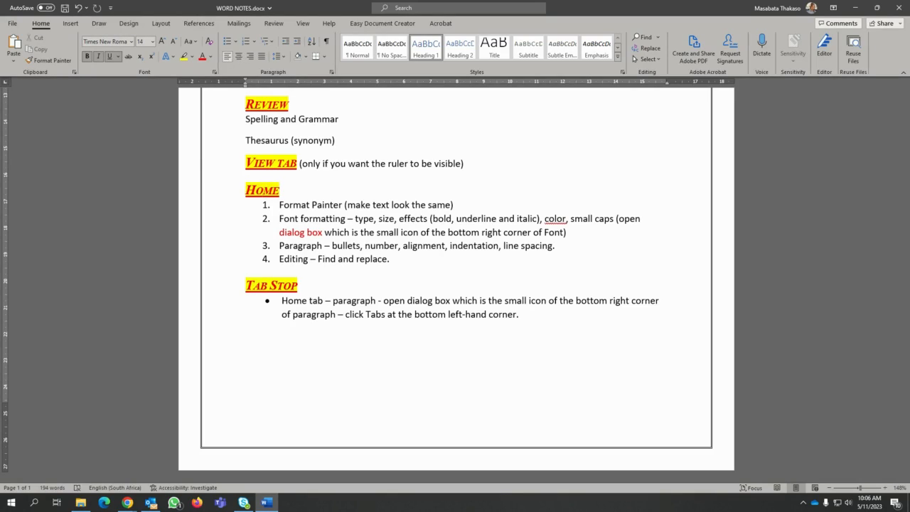
pyautogui.click(239, 57)
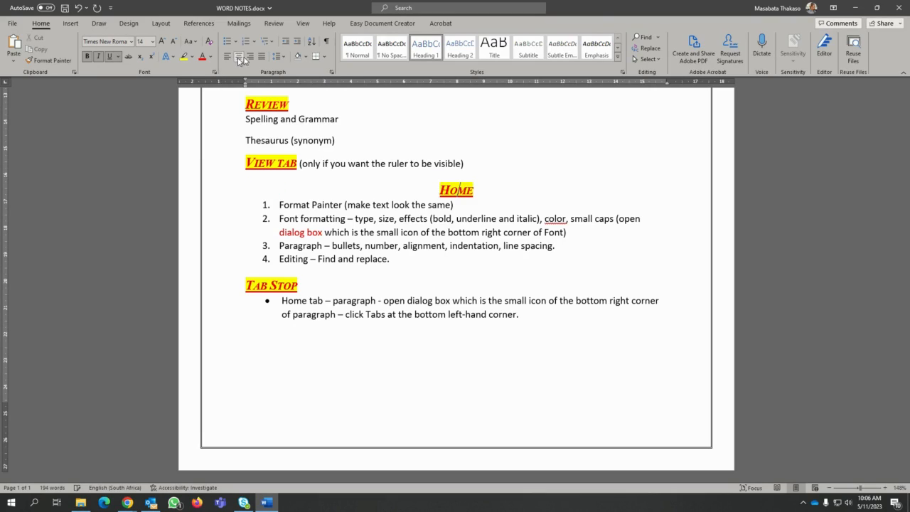
pyautogui.click(250, 57)
pyautogui.click(261, 57)
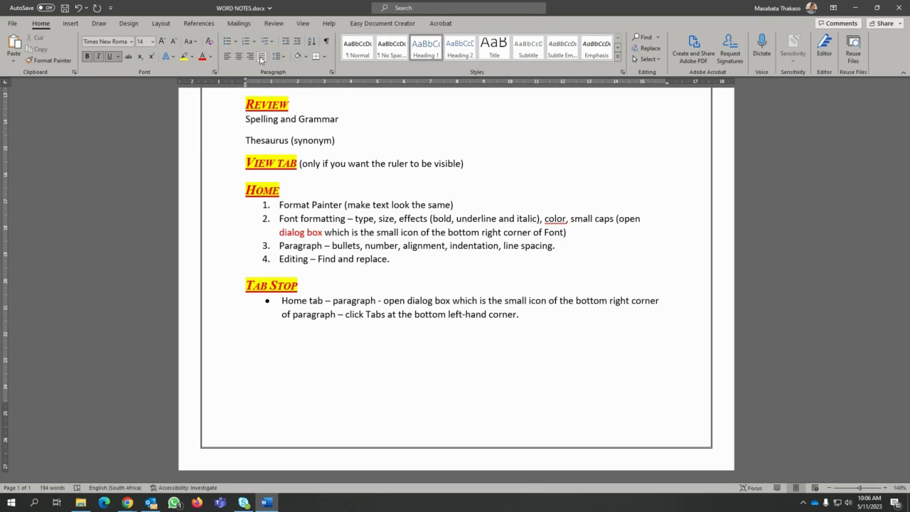
# Step: Set the line spacing of the four numbered items under Home to 2.0
pyautogui.click(285, 57)
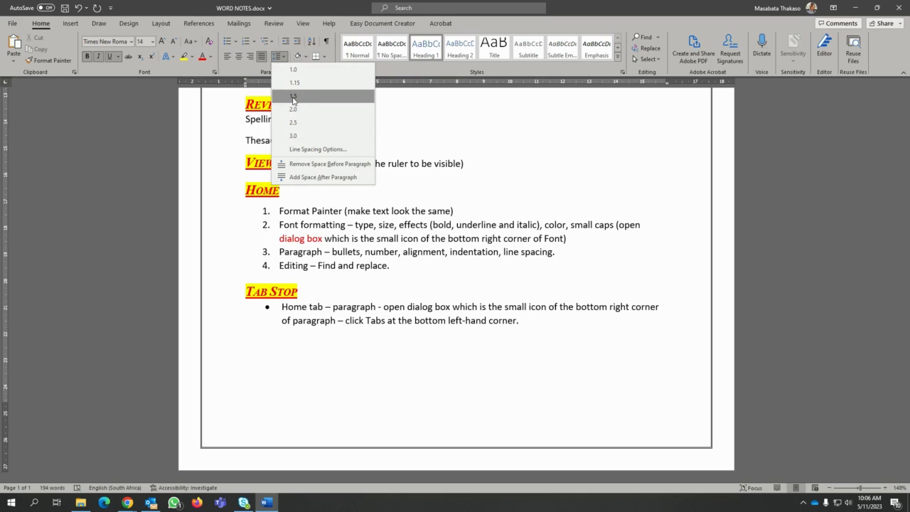
pyautogui.click(280, 208)
pyautogui.moveTo(279, 205)
pyautogui.mouseDown()
pyautogui.moveTo(362, 232)
pyautogui.moveTo(403, 264)
pyautogui.mouseUp()
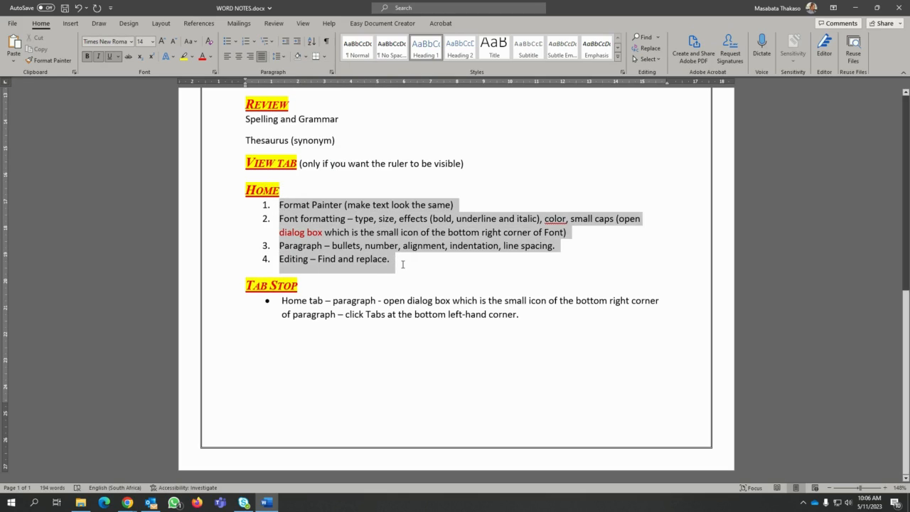
pyautogui.click(281, 58)
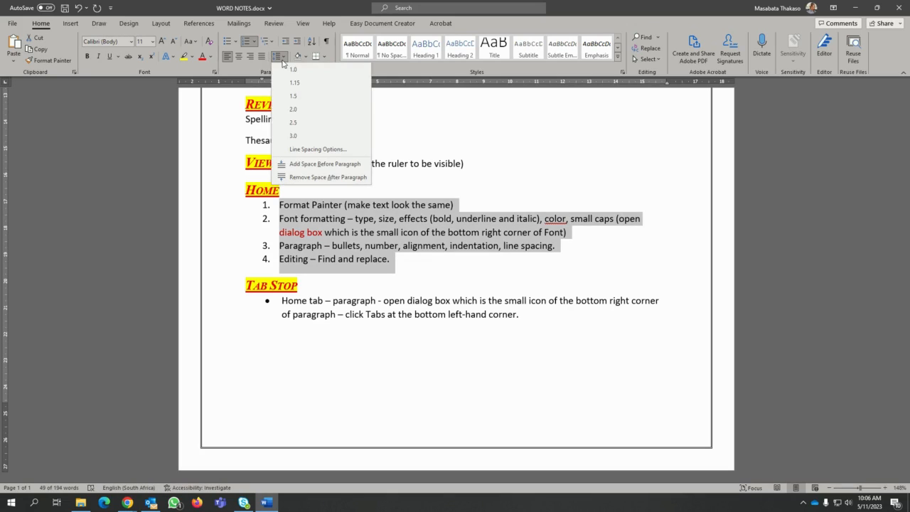
pyautogui.click(292, 109)
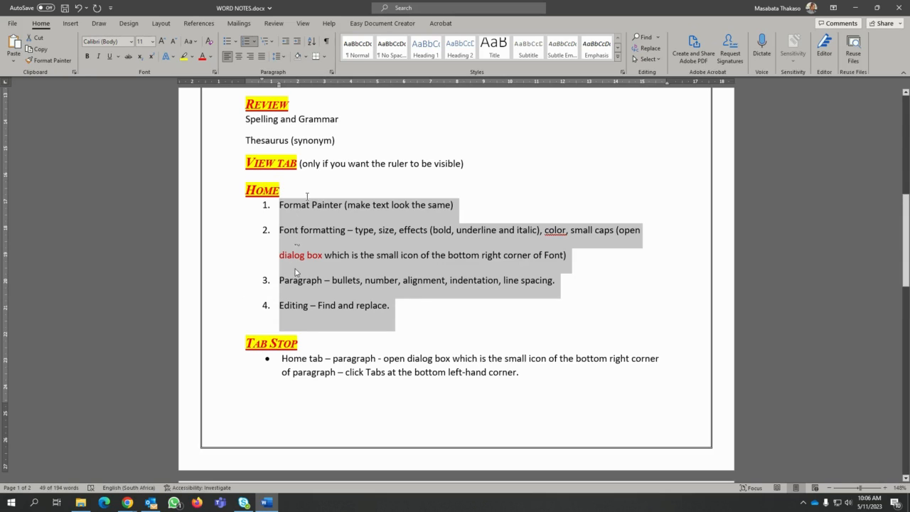
# Step: Examine the spacing settings in the line spacing options for the Home list, and close them without changes
pyautogui.click(285, 58)
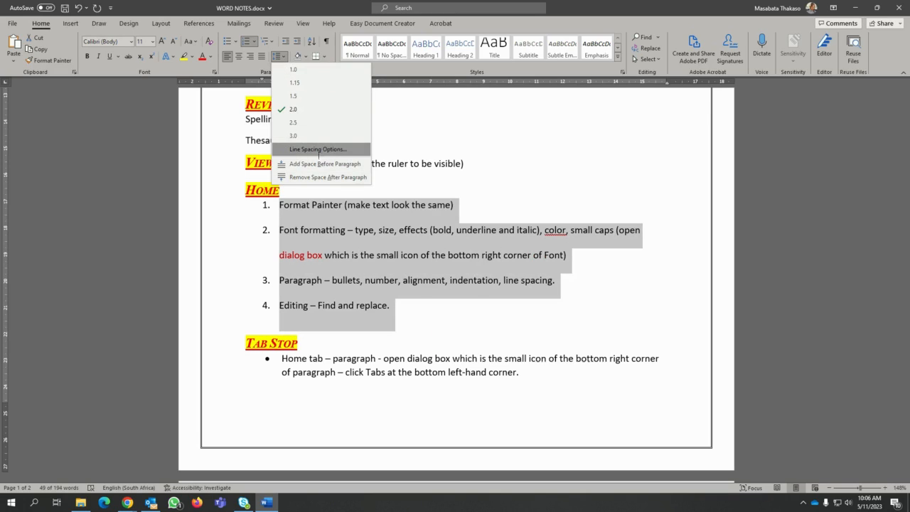
pyautogui.click(317, 150)
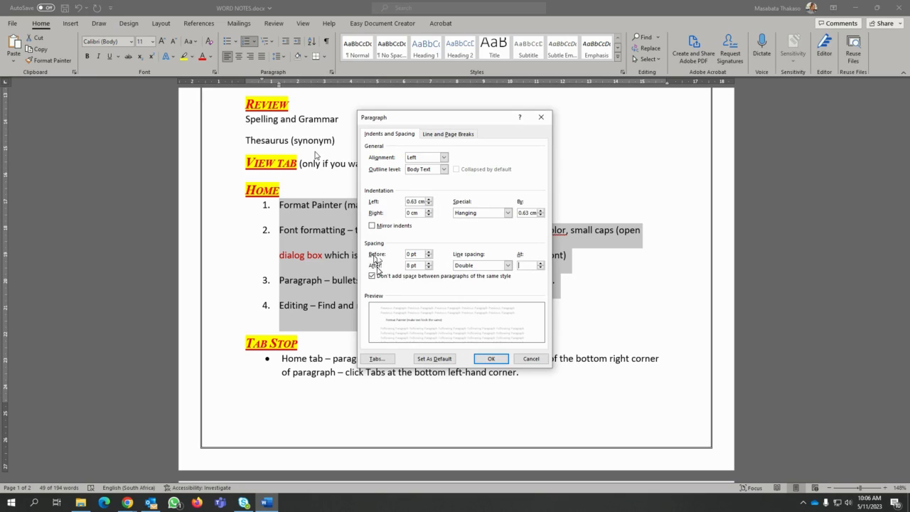
pyautogui.click(543, 364)
pyautogui.click(413, 310)
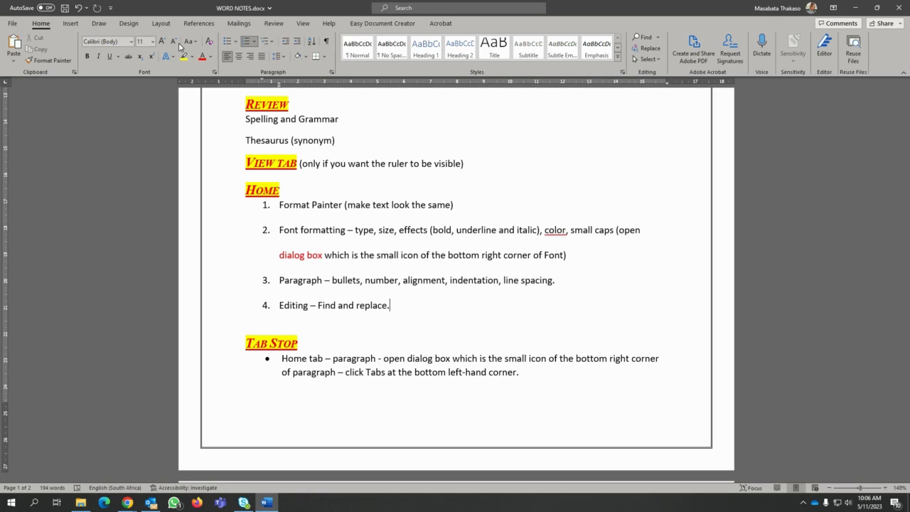
# Step: Search the document for "corner", look at the highlighted matches under Tab Stop, and close the Navigation pane
pyautogui.click(649, 38)
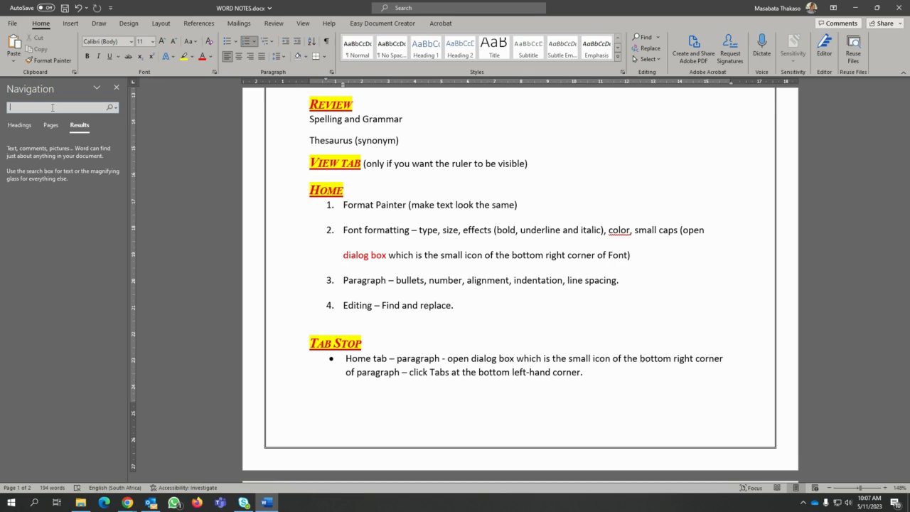
pyautogui.write('corner')
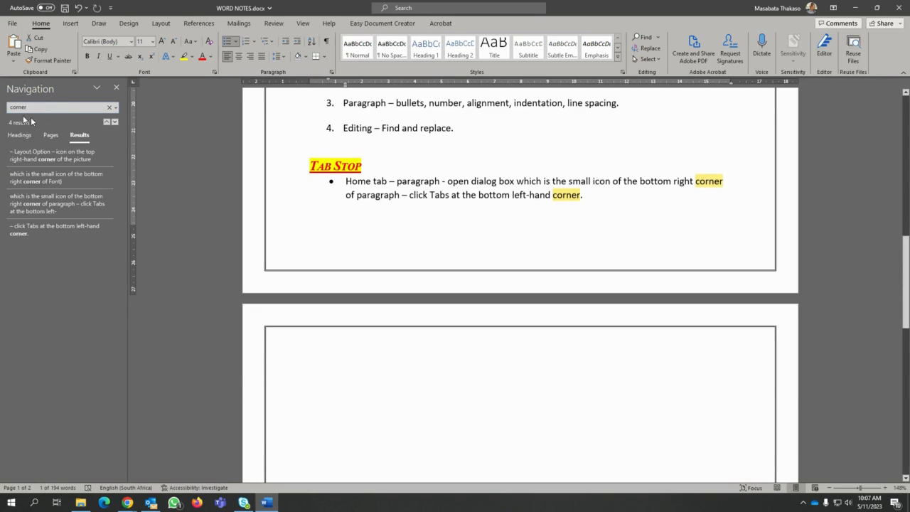
pyautogui.press('Return')
pyautogui.click(572, 195)
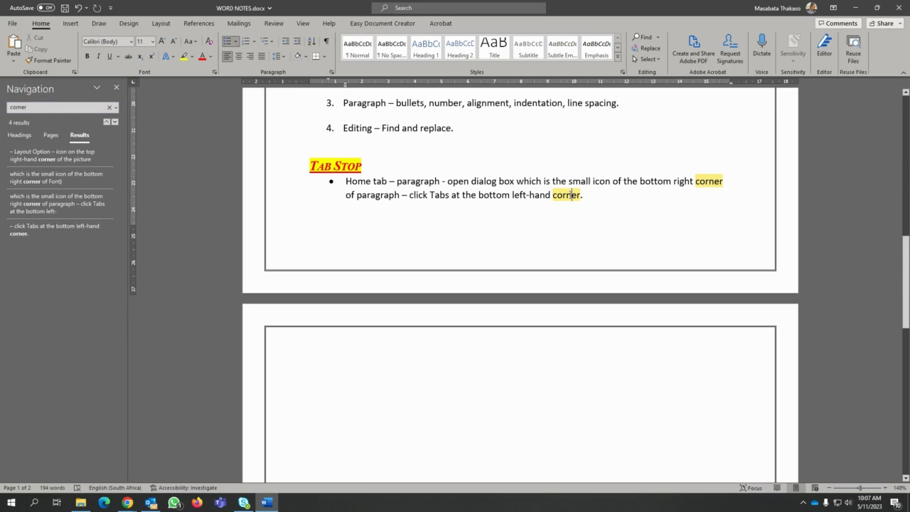
pyautogui.click(714, 181)
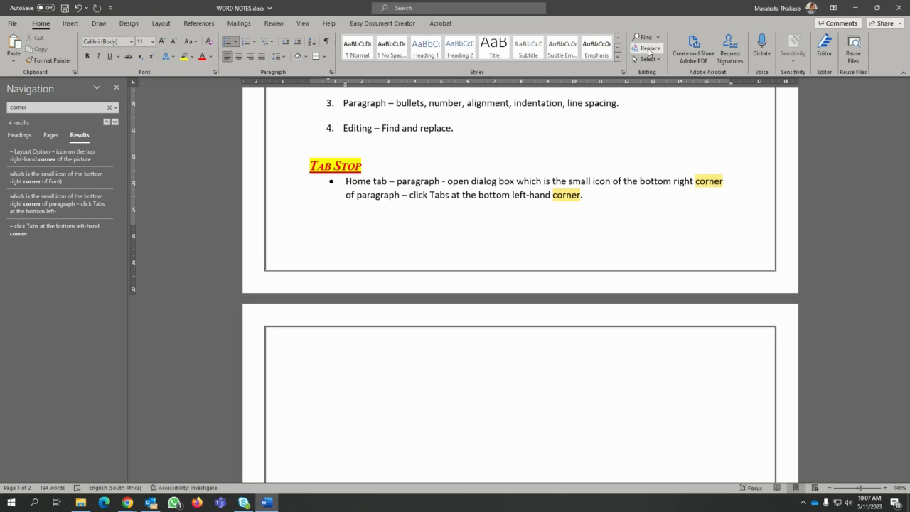
pyautogui.click(648, 51)
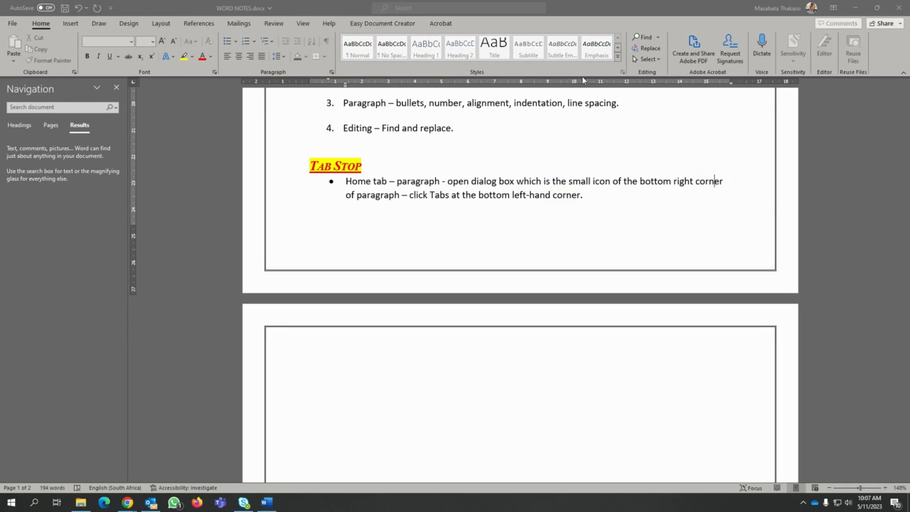
pyautogui.scroll(2, 482, 199)
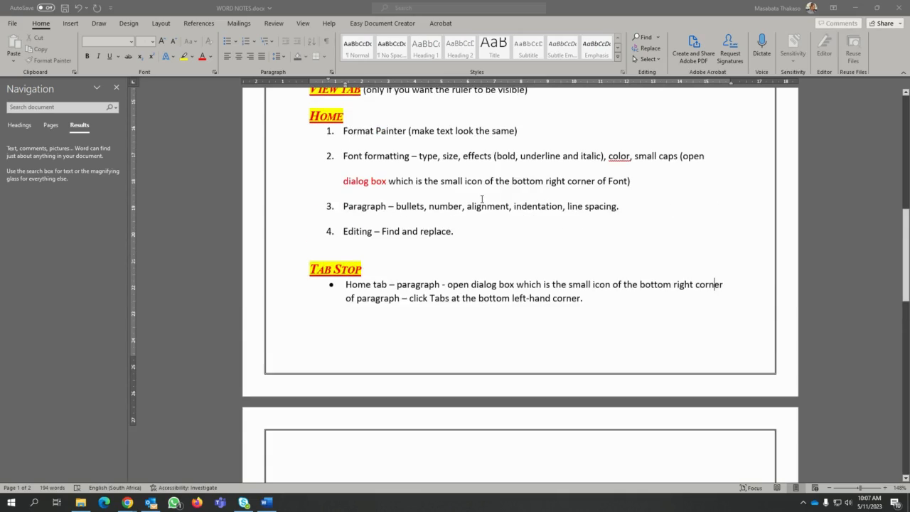
pyautogui.scroll(1, 482, 199)
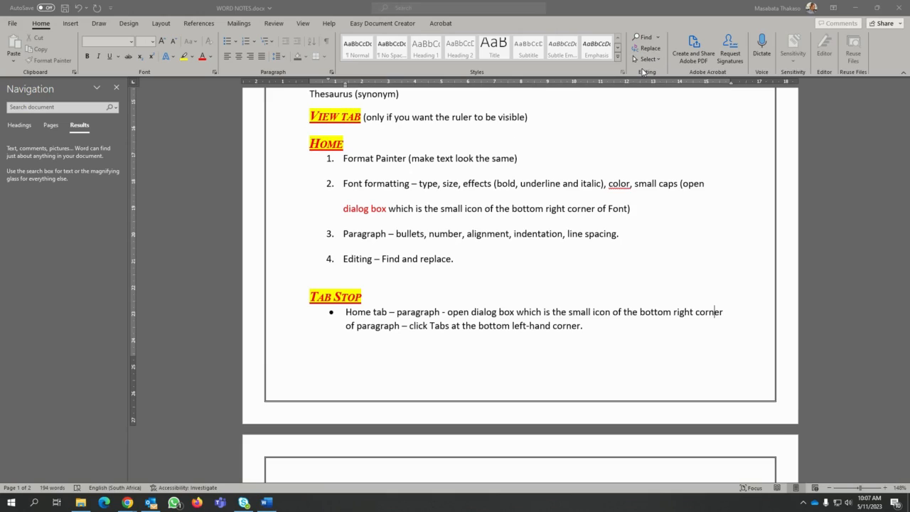
pyautogui.click(117, 88)
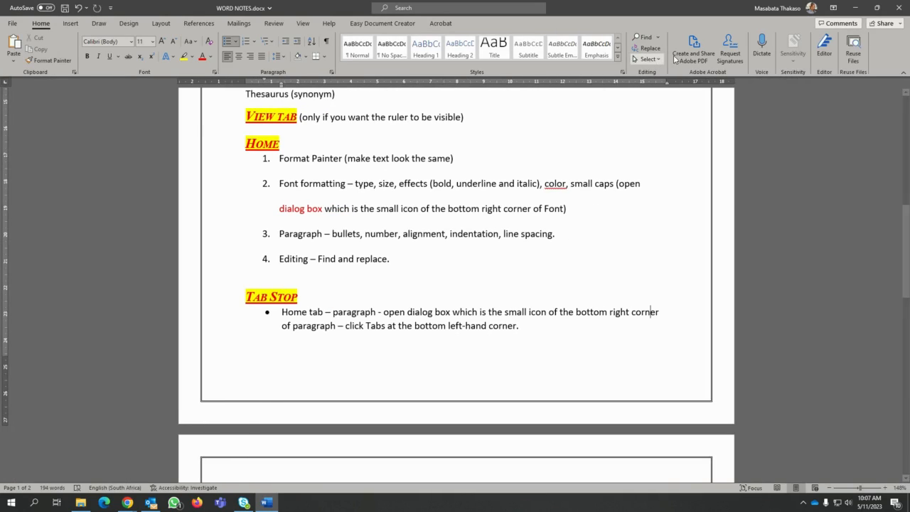
# Step: Replace all occurrences of "corner" in the document with "ABC"
pyautogui.click(647, 49)
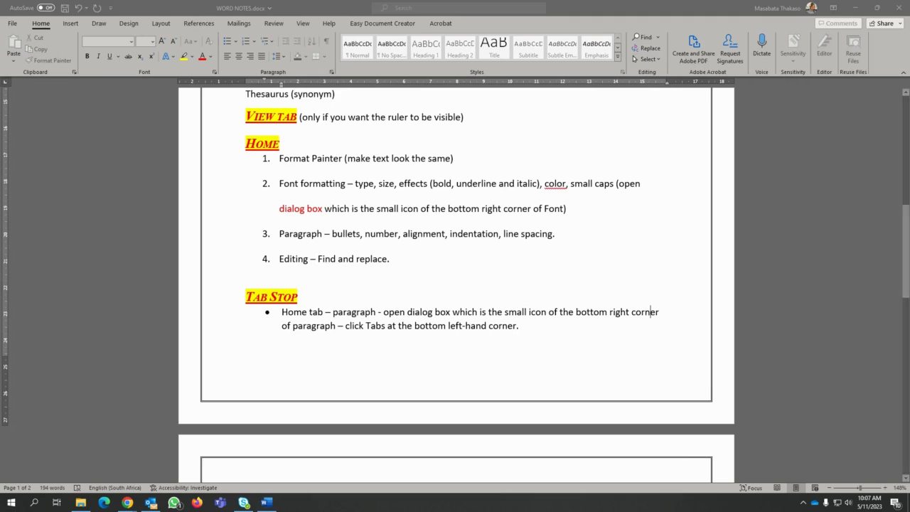
pyautogui.moveTo(533, 320); pyautogui.dragTo(574, 202)
pyautogui.click(532, 263)
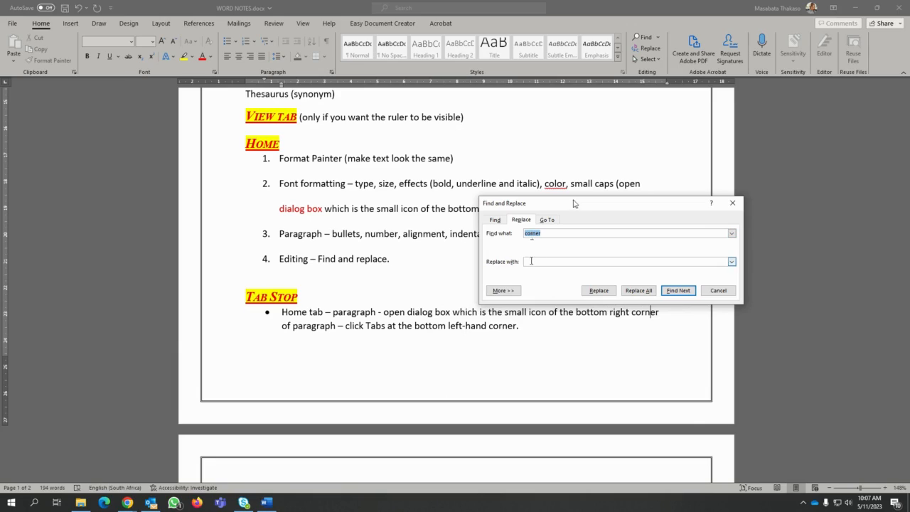
pyautogui.write('ABC')
pyautogui.click(633, 291)
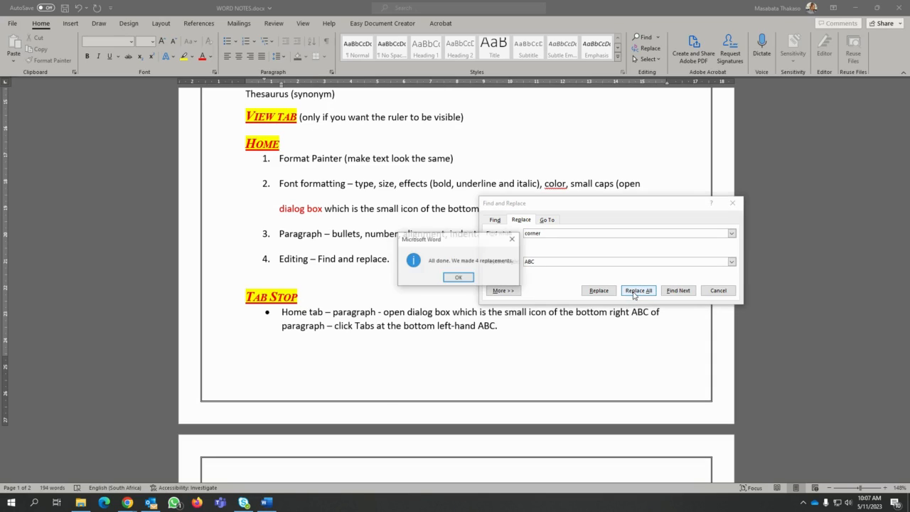
pyautogui.click(459, 277)
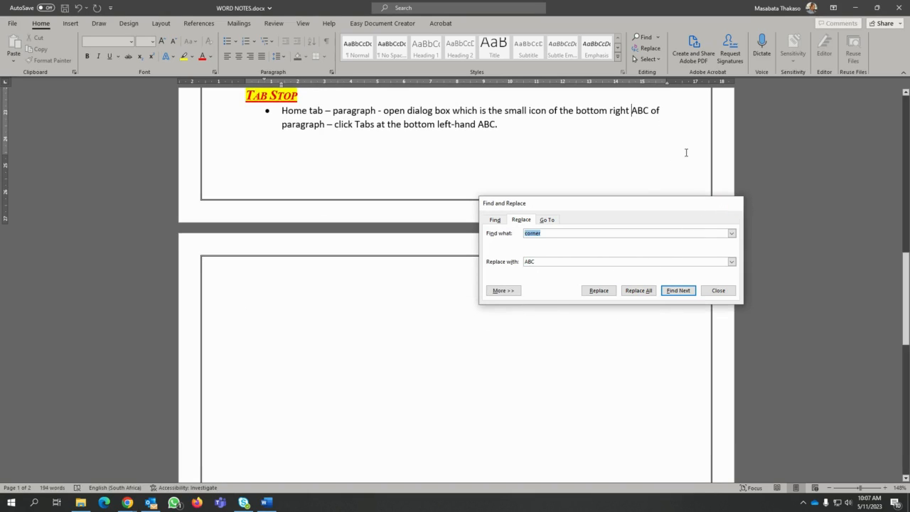
pyautogui.click(732, 203)
# Step: Examine the expanded search options for replacing the selected "ABC", and undo the replacement of "corner" with "ABC"
pyautogui.moveTo(632, 111); pyautogui.dragTo(649, 111)
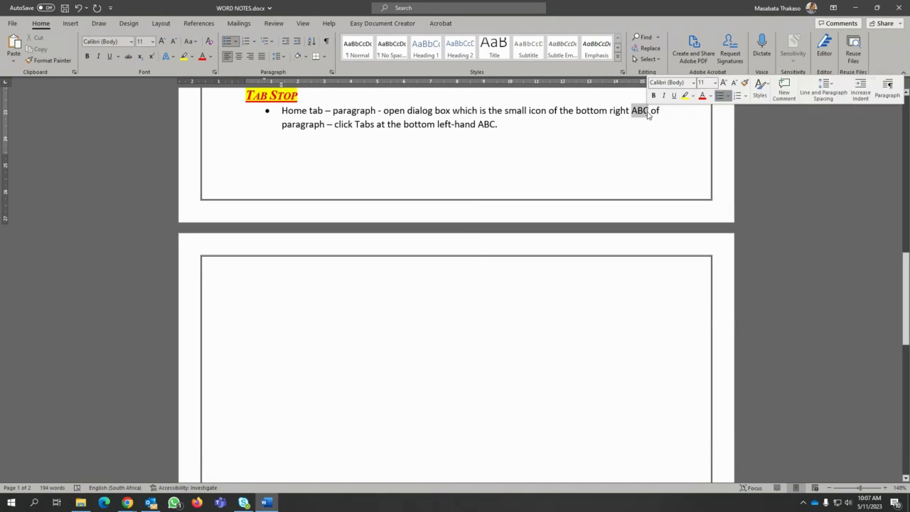
pyautogui.scroll(3, 647, 128)
pyautogui.click(652, 53)
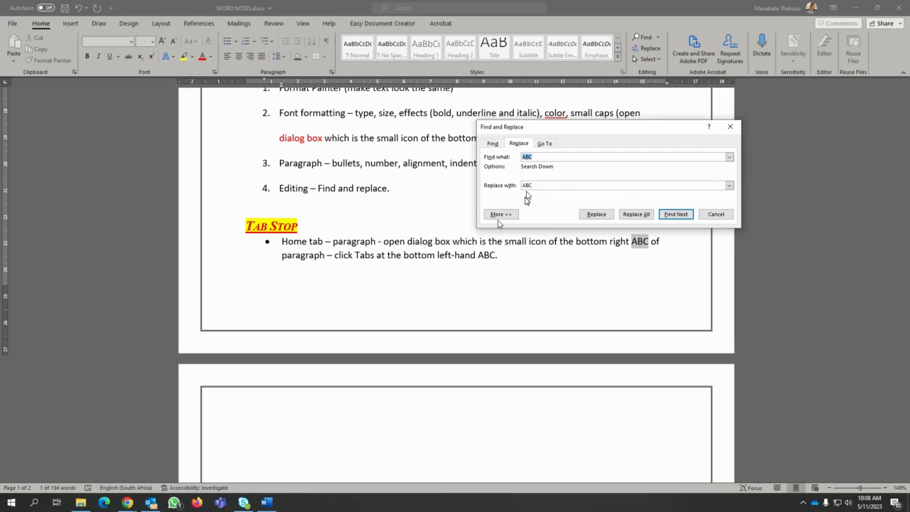
pyautogui.click(500, 214)
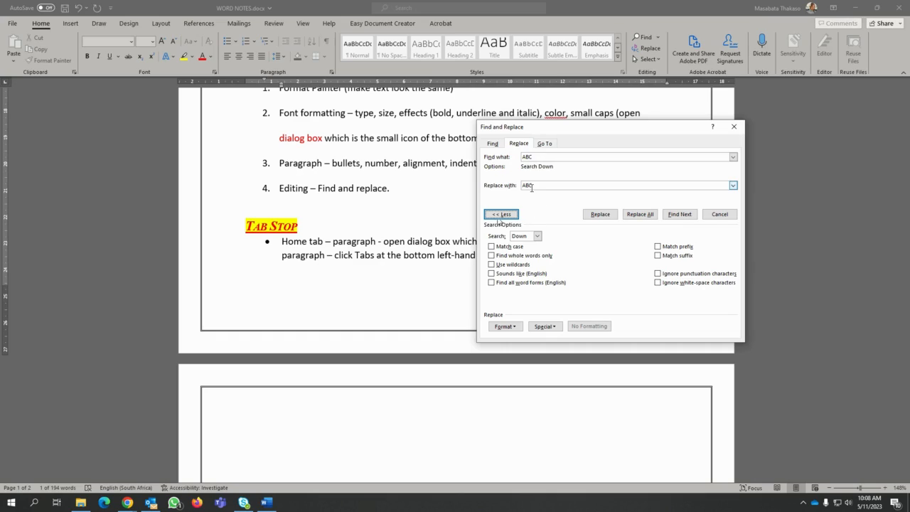
pyautogui.click(734, 126)
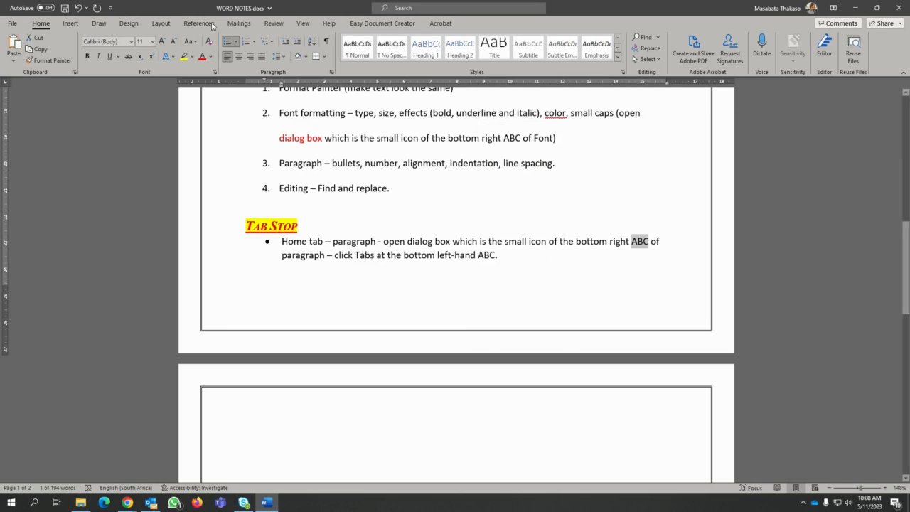
pyautogui.click(78, 8)
pyautogui.scroll(3, 386, 261)
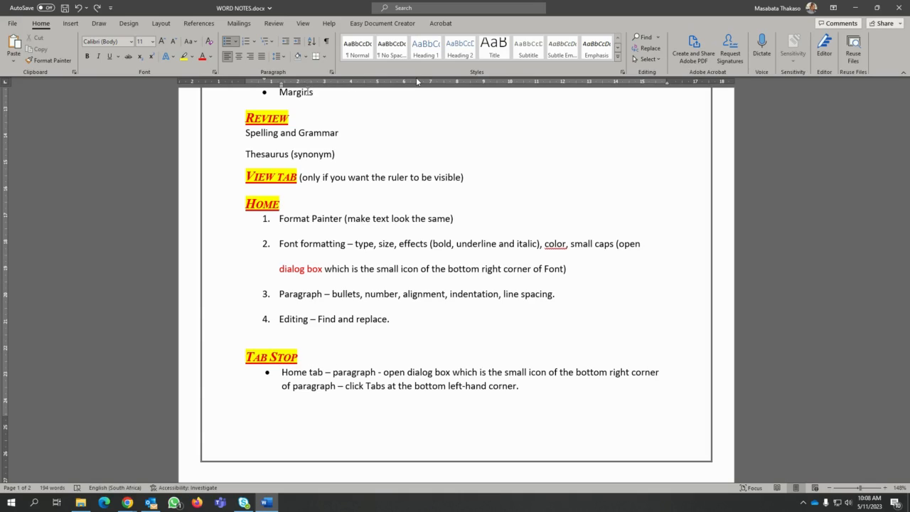
# Step: Add a centre-aligned tab stop at 12.35 cm to the bulleted paragraph under Tab Stop
pyautogui.click(331, 75)
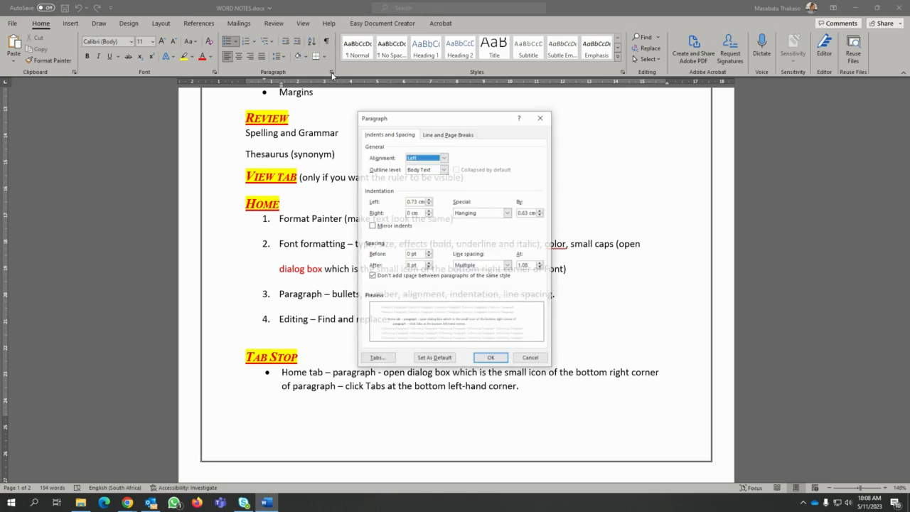
pyautogui.click(375, 359)
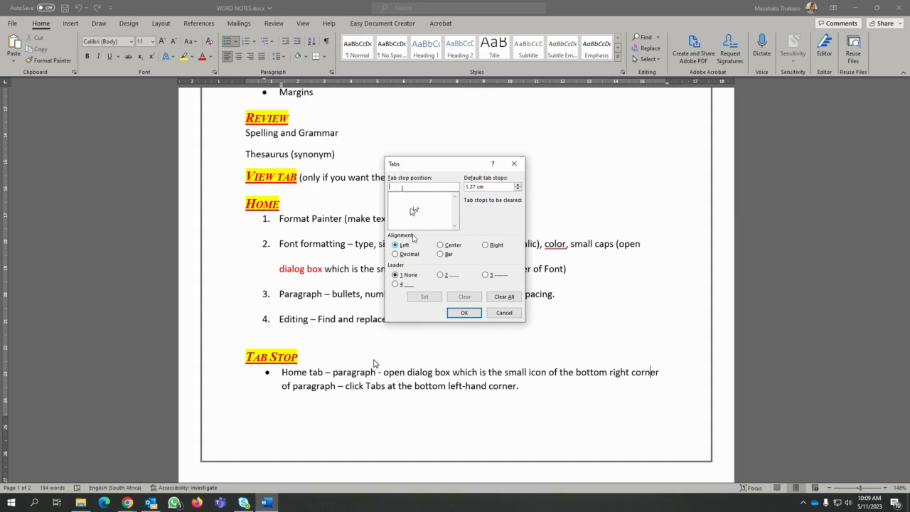
pyautogui.click(441, 245)
pyautogui.click(414, 185)
pyautogui.write('12.35')
pyautogui.click(423, 299)
# Step: Add a right-aligned tab stop at 15 cm to the same paragraph
pyautogui.click(486, 245)
pyautogui.moveTo(419, 189); pyautogui.dragTo(382, 190)
pyautogui.write('15')
pyautogui.click(424, 297)
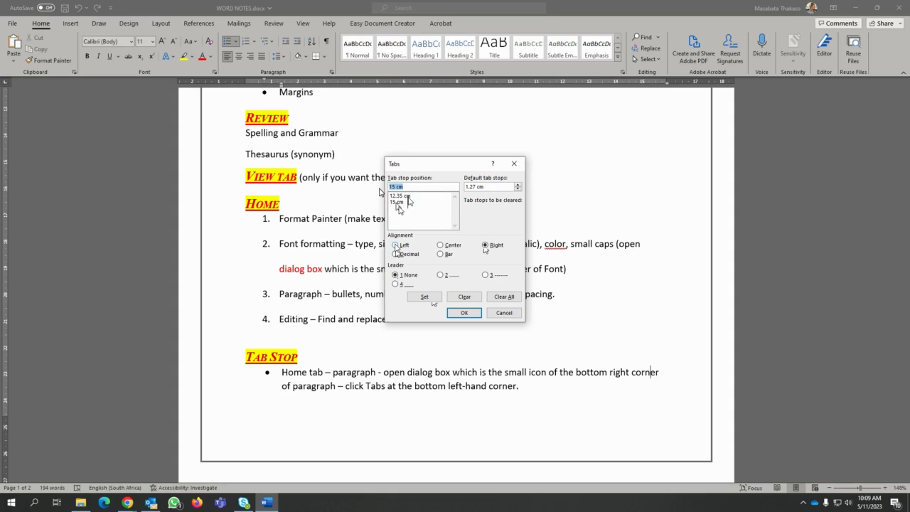
# Step: Add a left-aligned tab stop at 17.75 cm, and apply the tab stops to the paragraph
pyautogui.click(395, 245)
pyautogui.moveTo(418, 188); pyautogui.dragTo(385, 192)
pyautogui.write('17.75')
pyautogui.click(425, 296)
pyautogui.click(462, 313)
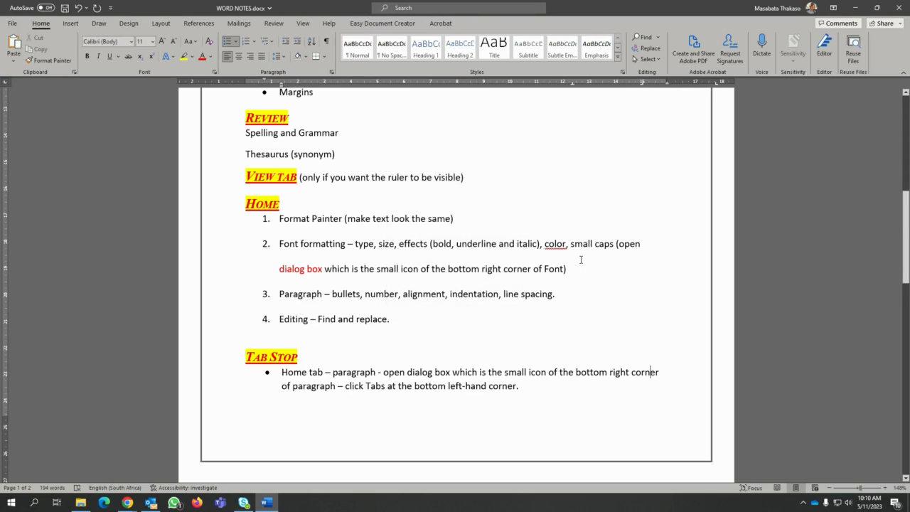
pyautogui.scroll(-3, 581, 259)
pyautogui.scroll(7, 583, 258)
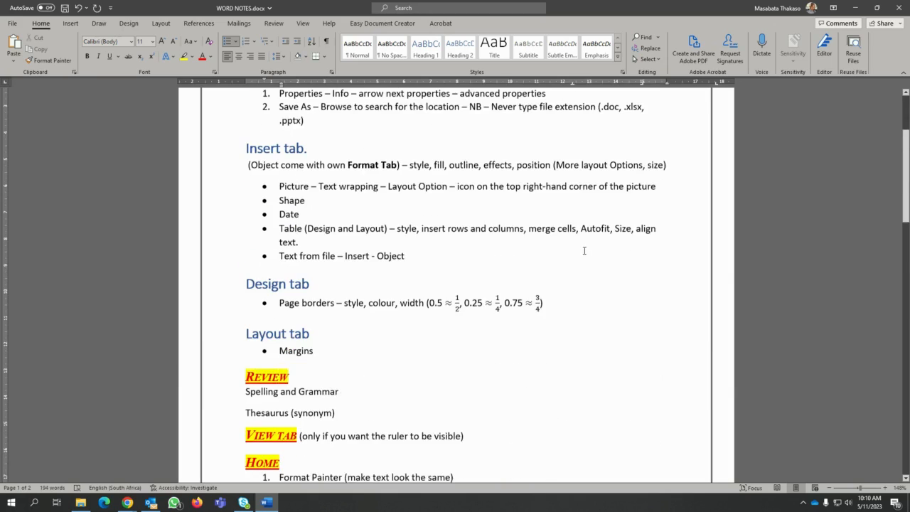
pyautogui.scroll(3, 584, 251)
pyautogui.scroll(-5, 585, 251)
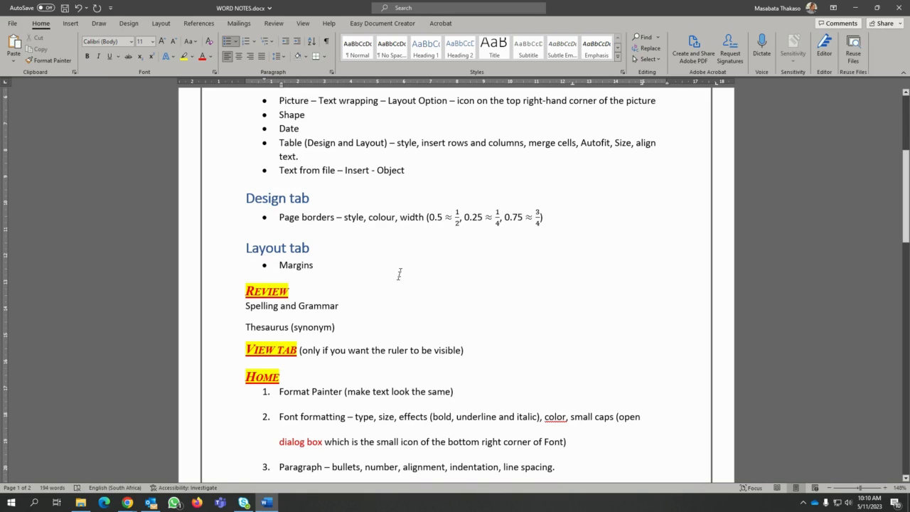
pyautogui.scroll(-1, 418, 277)
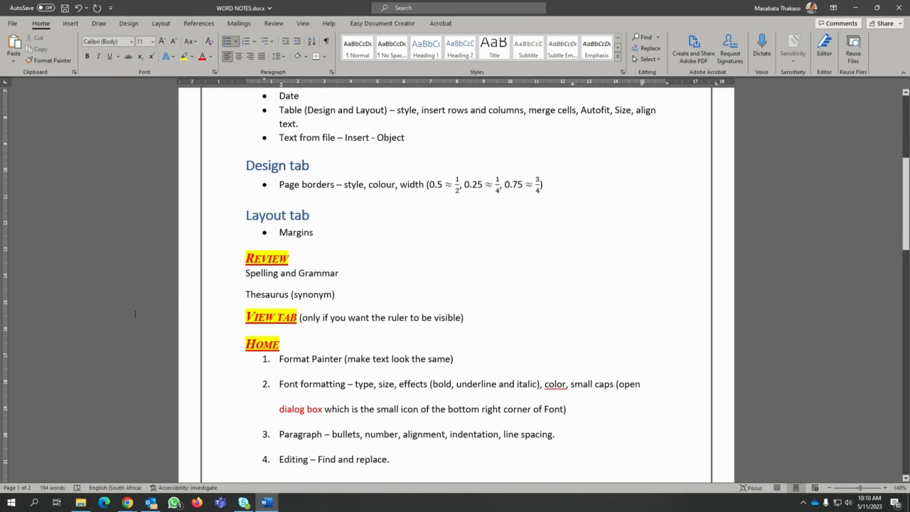